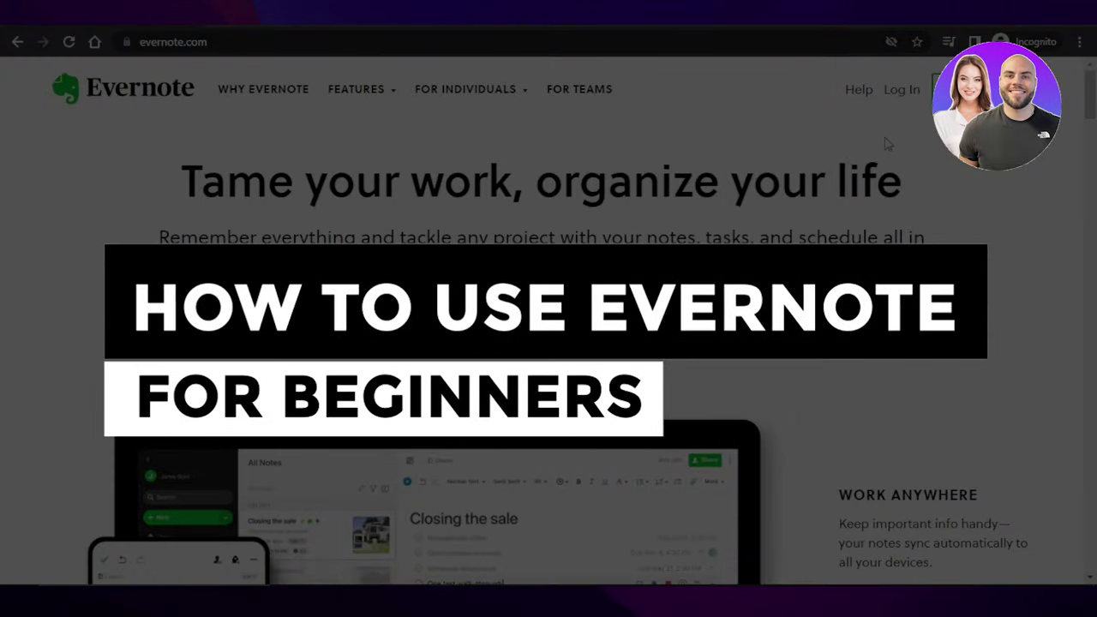
Look through the Evernote home page, from the feature sections to the plan overview.
{"action": "mouse_move", "coordinate": [1090, 99]}
{"action": "left_mouse_down"}
{"action": "mouse_move", "coordinate": [1094, 249]}
{"action": "mouse_move", "coordinate": [1094, 105]}
{"action": "left_mouse_up"}
{"action": "mouse_move", "coordinate": [467, 125]}
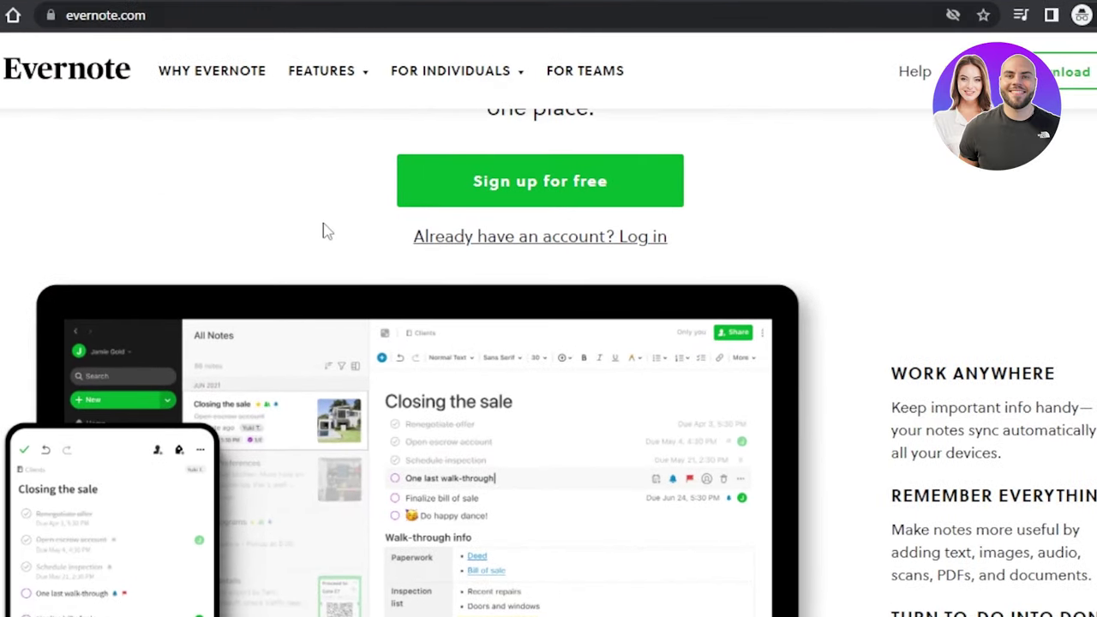
{"action": "scroll", "coordinate": [548, 343], "scroll_direction": "down", "scroll_amount": 10}
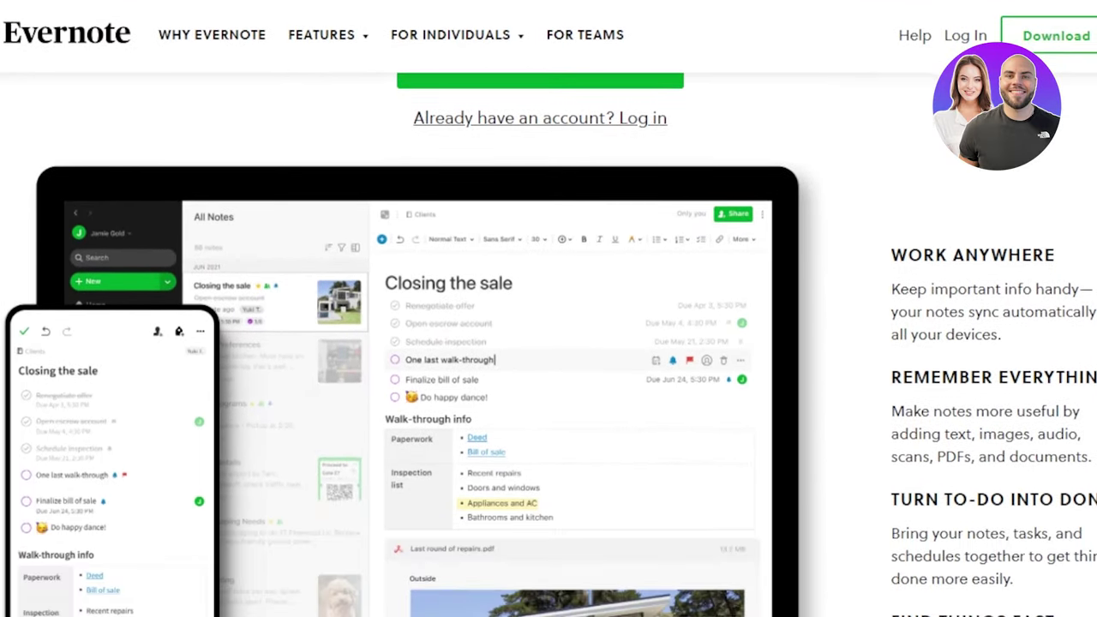
{"action": "scroll", "coordinate": [549, 343], "scroll_direction": "down", "scroll_amount": 10}
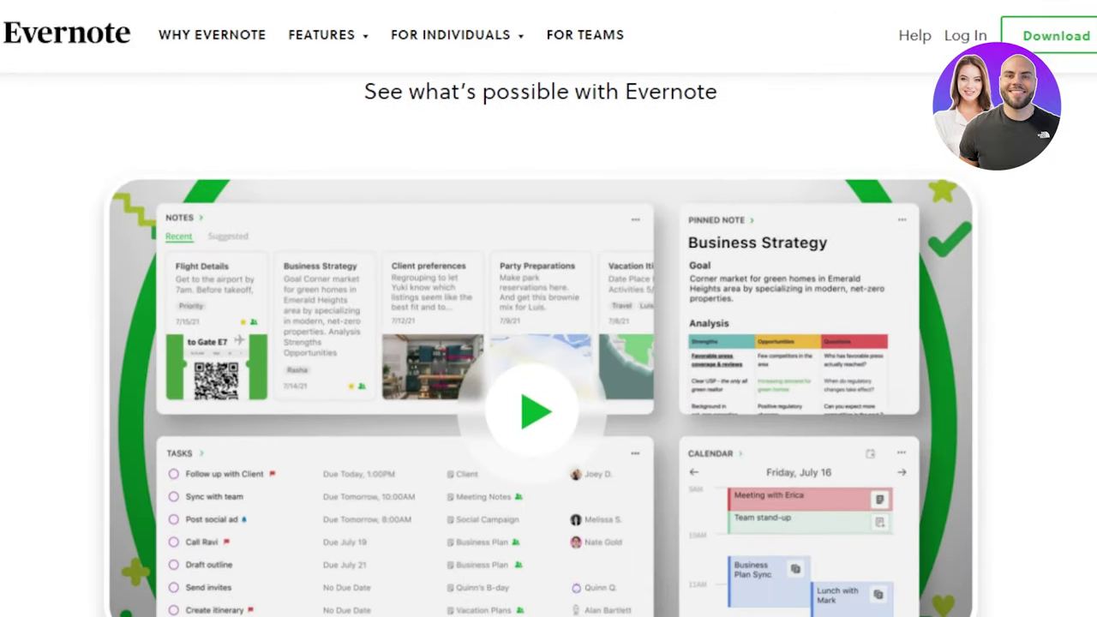
{"action": "scroll", "coordinate": [548, 343], "scroll_direction": "down", "scroll_amount": 8}
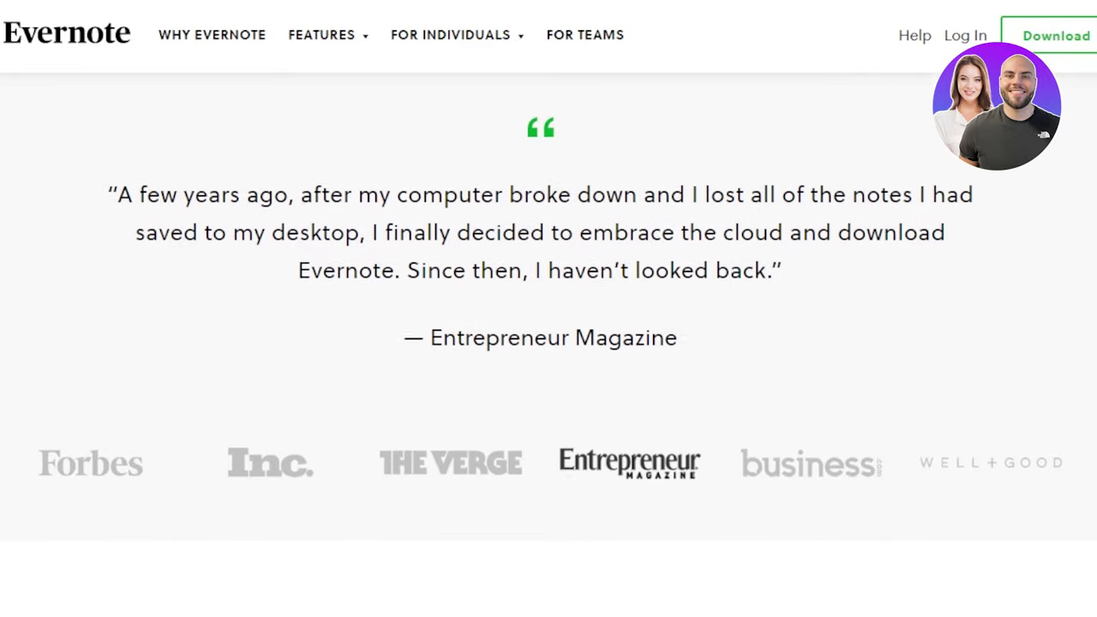
{"action": "scroll", "coordinate": [333, 598], "scroll_direction": "down", "scroll_amount": 12}
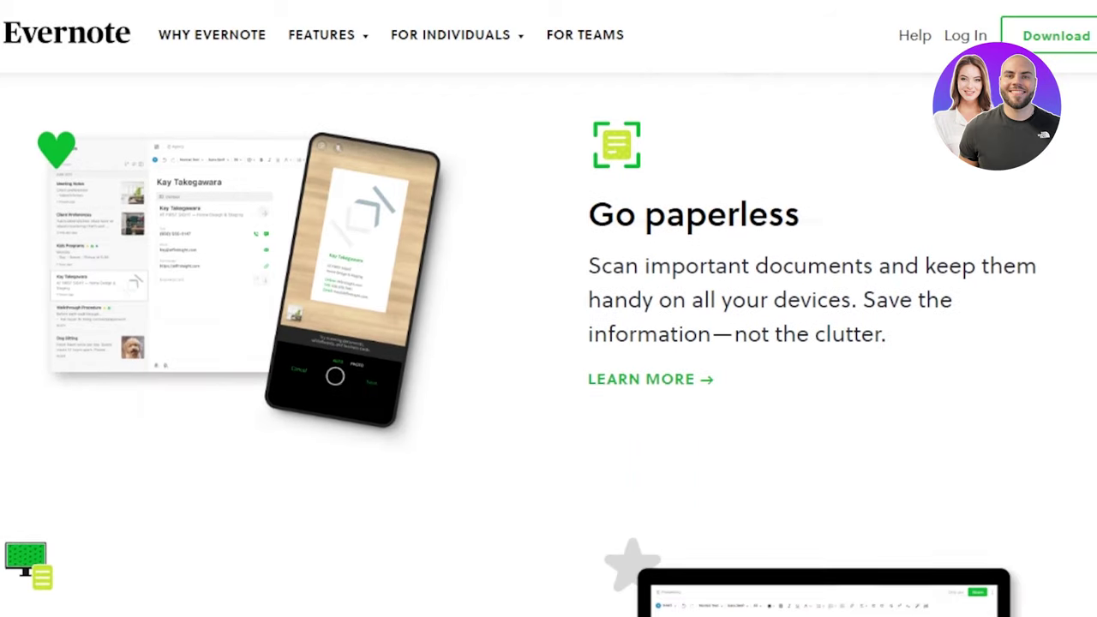
{"action": "scroll", "coordinate": [549, 343], "scroll_direction": "down", "scroll_amount": 8}
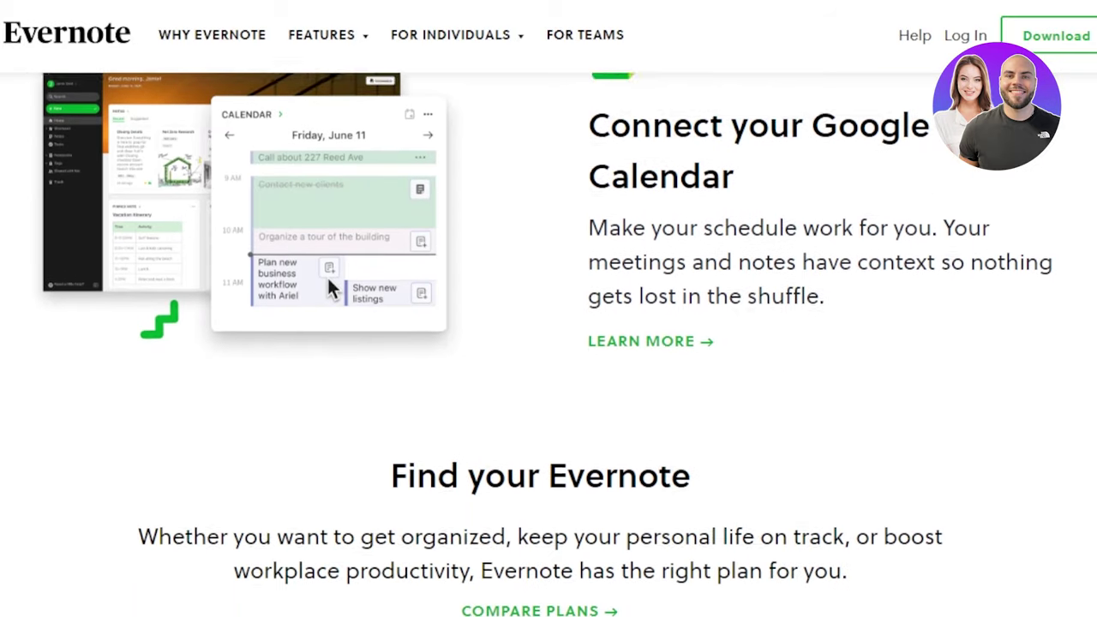
{"action": "scroll", "coordinate": [548, 343], "scroll_direction": "down", "scroll_amount": 3}
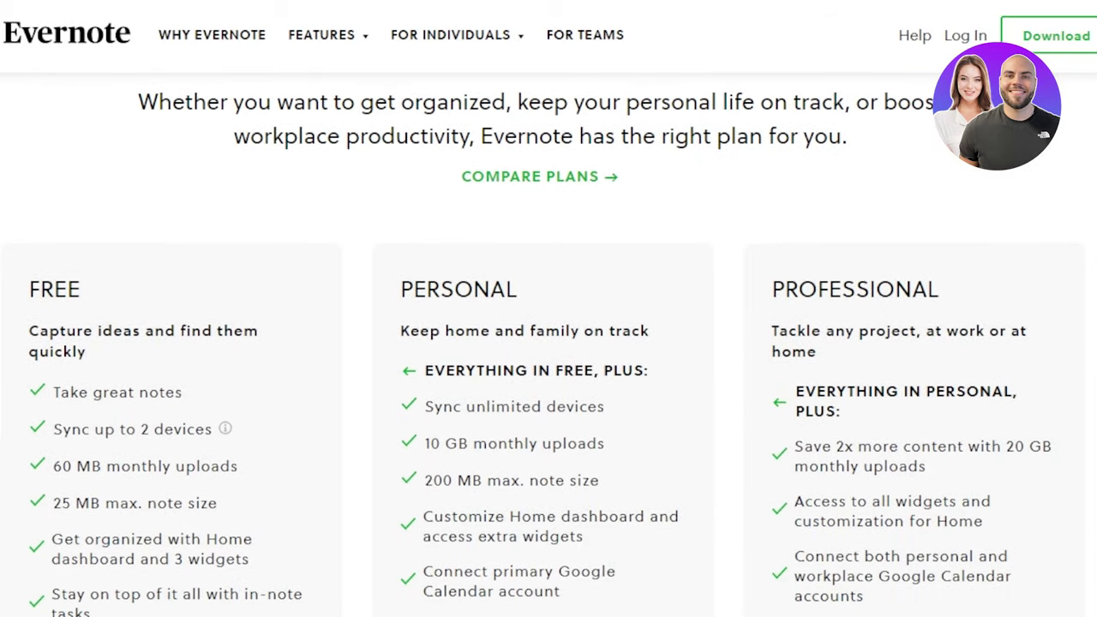
{"action": "scroll", "coordinate": [549, 343], "scroll_direction": "up", "scroll_amount": 15}
{"action": "scroll", "coordinate": [549, 343], "scroll_direction": "up", "scroll_amount": 15}
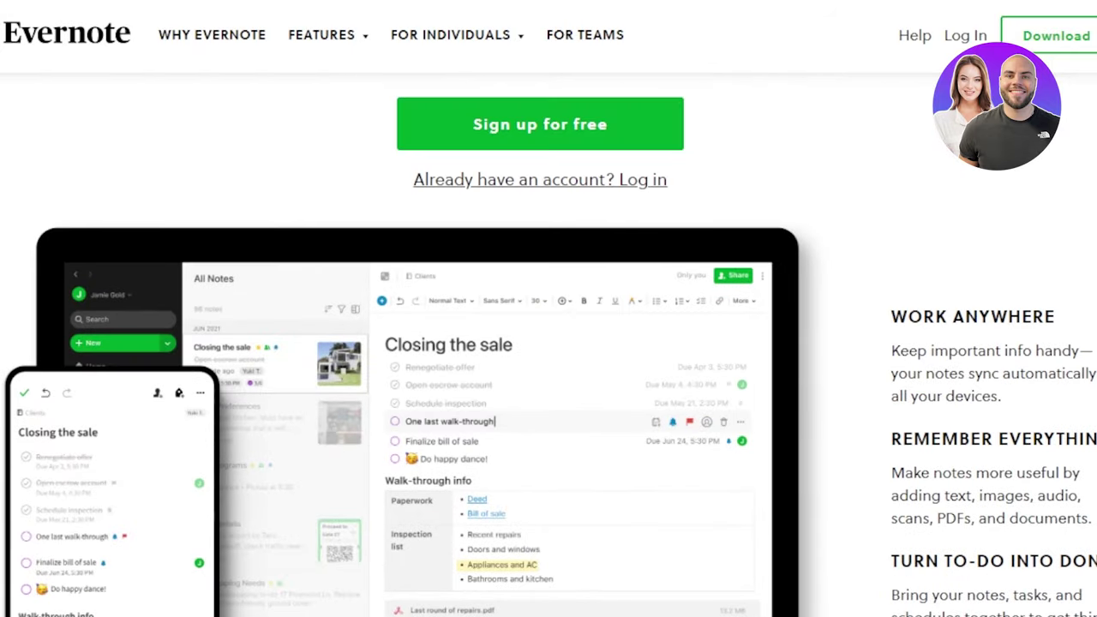
{"action": "scroll", "coordinate": [549, 343], "scroll_direction": "up", "scroll_amount": 3}
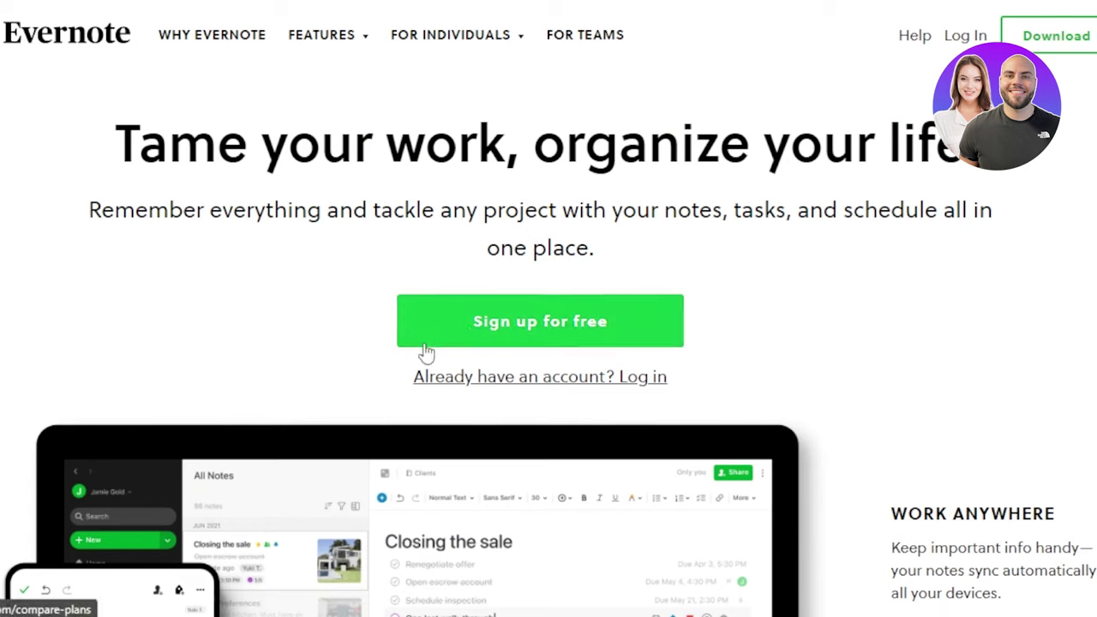
Open the free sign-up and compare the features of the Free, Personal and Professional plans.
{"action": "left_click", "coordinate": [541, 331]}
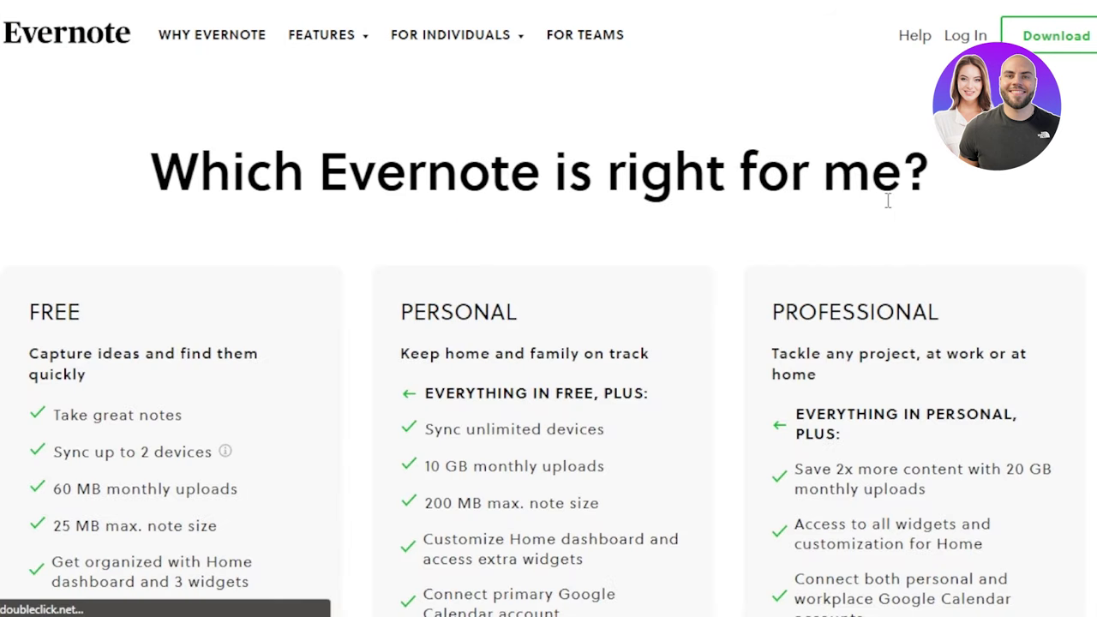
{"action": "scroll", "coordinate": [782, 55], "scroll_direction": "down", "scroll_amount": 3}
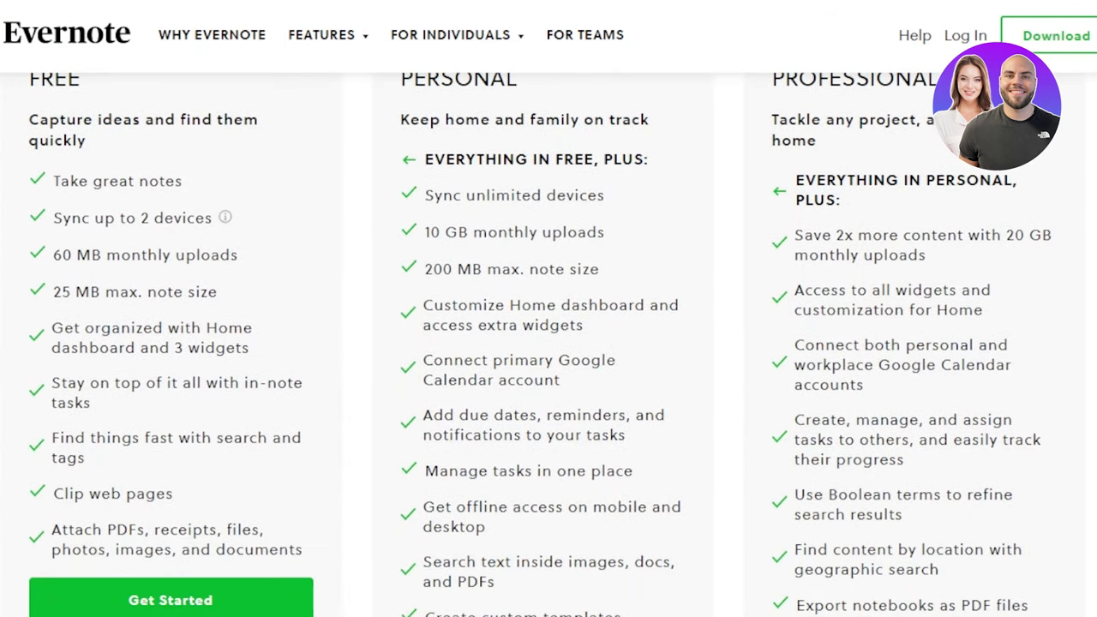
{"action": "scroll", "coordinate": [782, 55], "scroll_direction": "up", "scroll_amount": 1}
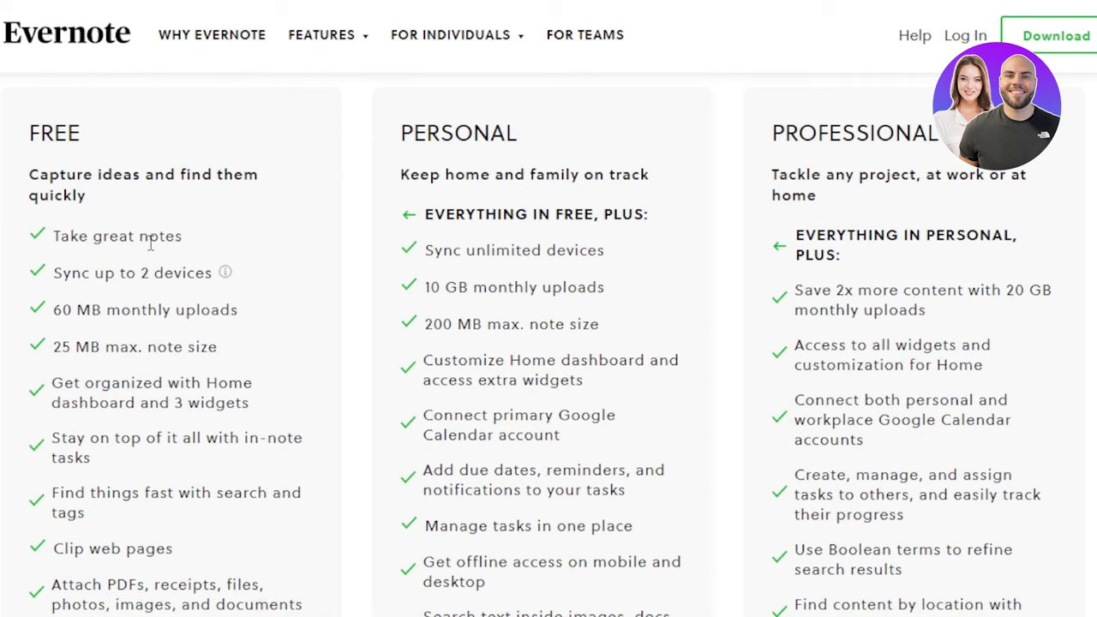
{"action": "mouse_move", "coordinate": [230, 283]}
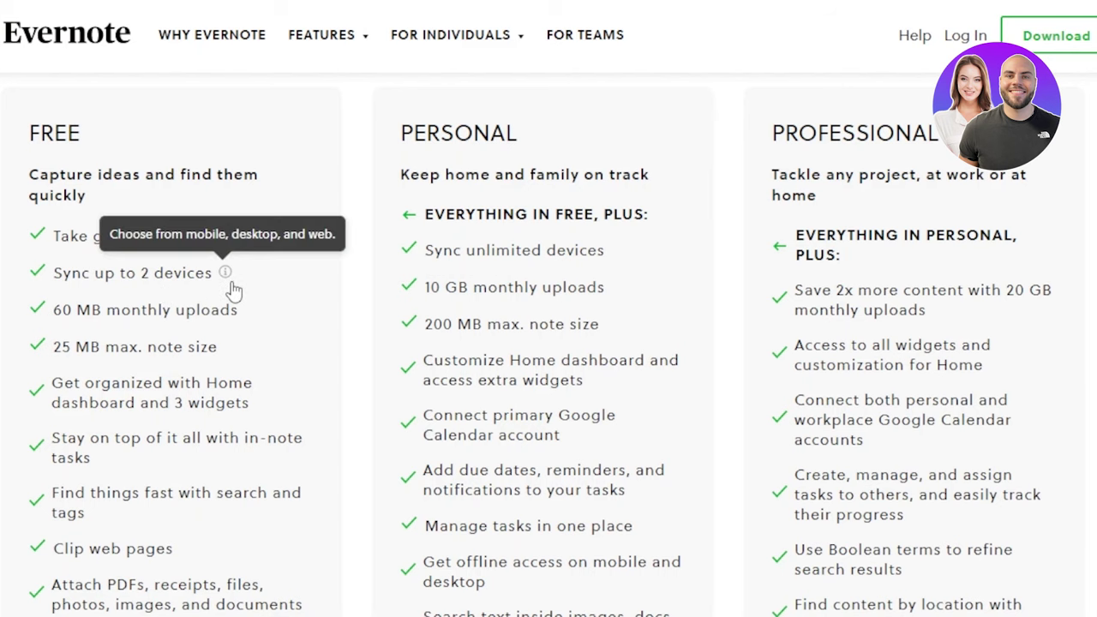
{"action": "scroll", "coordinate": [706, 215], "scroll_direction": "down", "scroll_amount": 2}
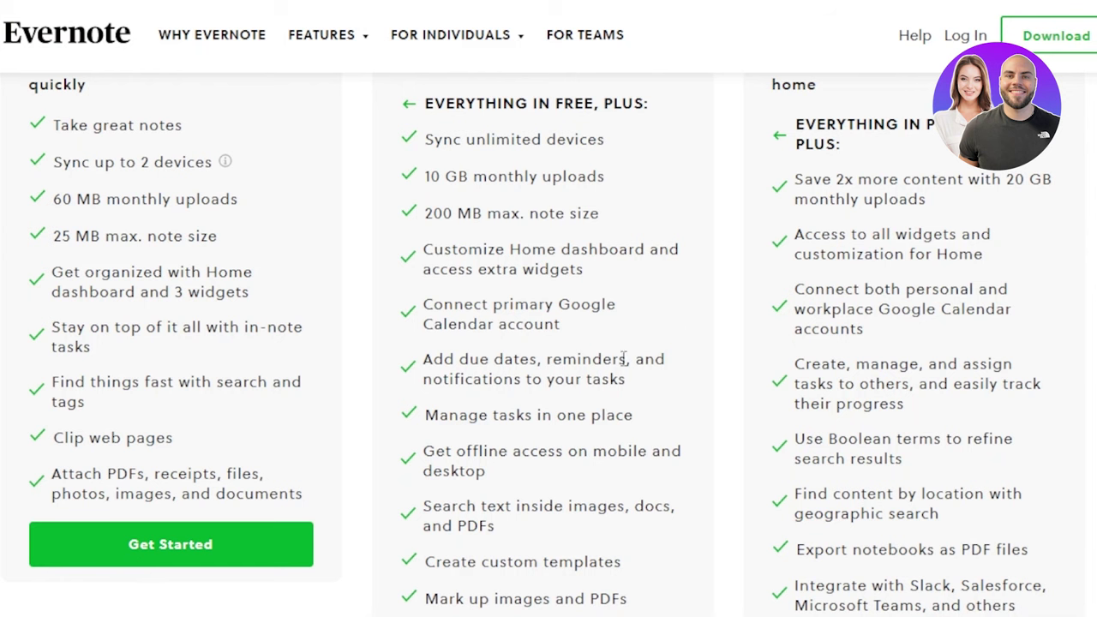
{"action": "scroll", "coordinate": [148, 587], "scroll_direction": "up", "scroll_amount": 4}
{"action": "scroll", "coordinate": [147, 586], "scroll_direction": "down", "scroll_amount": 2}
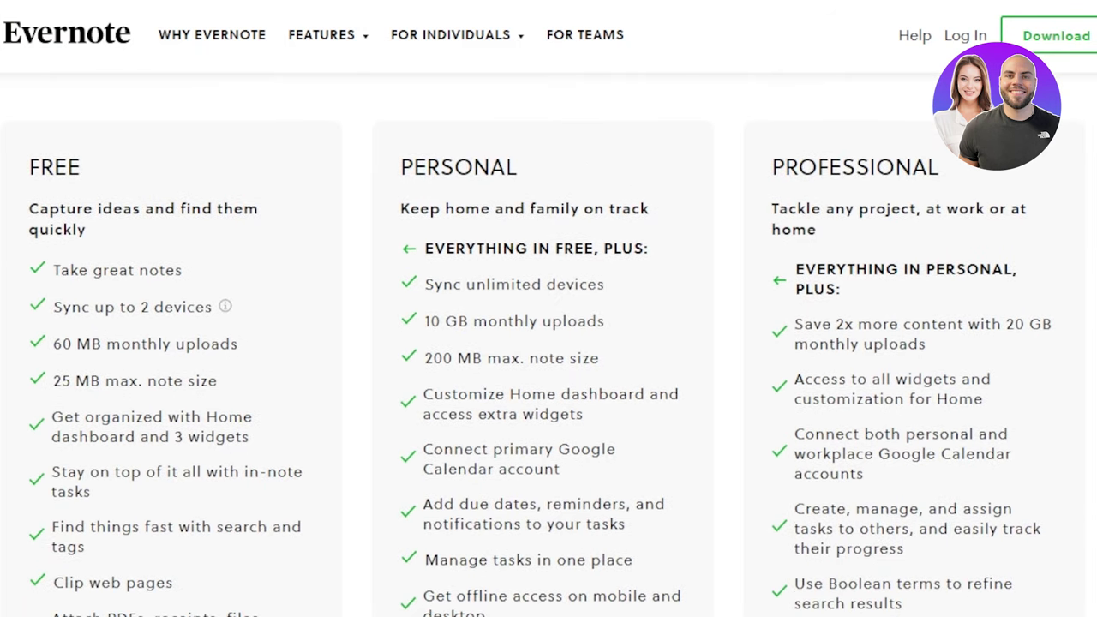
{"action": "scroll", "coordinate": [549, 343], "scroll_direction": "down", "scroll_amount": 6}
{"action": "scroll", "coordinate": [549, 343], "scroll_direction": "up", "scroll_amount": 3}
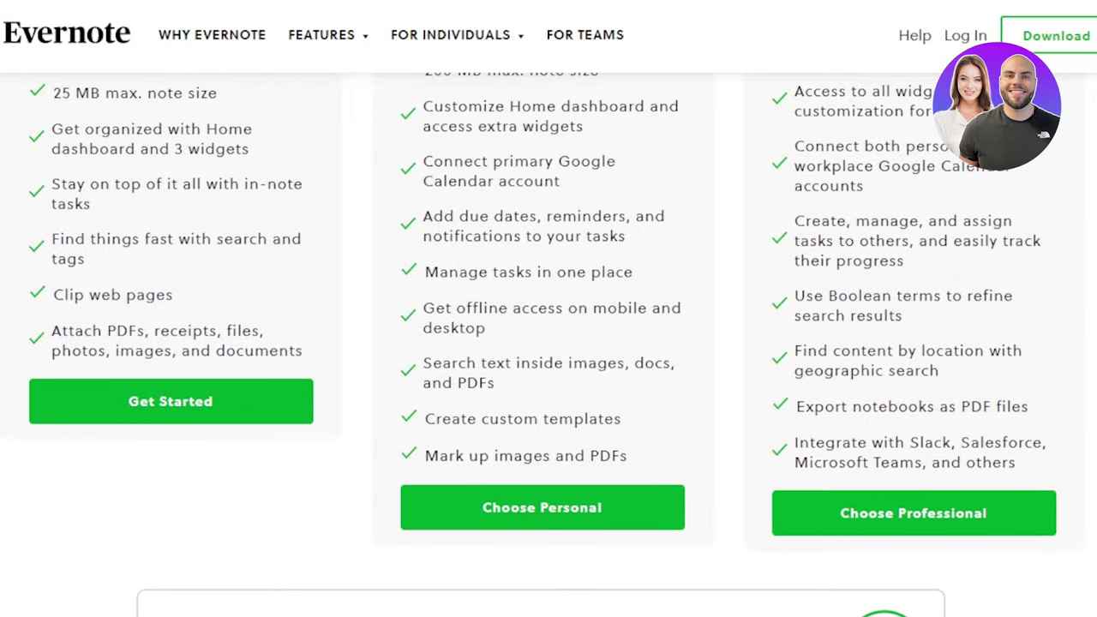
Get started with the Free plan and go to the email field of the account registration form.
{"action": "left_click", "coordinate": [249, 410]}
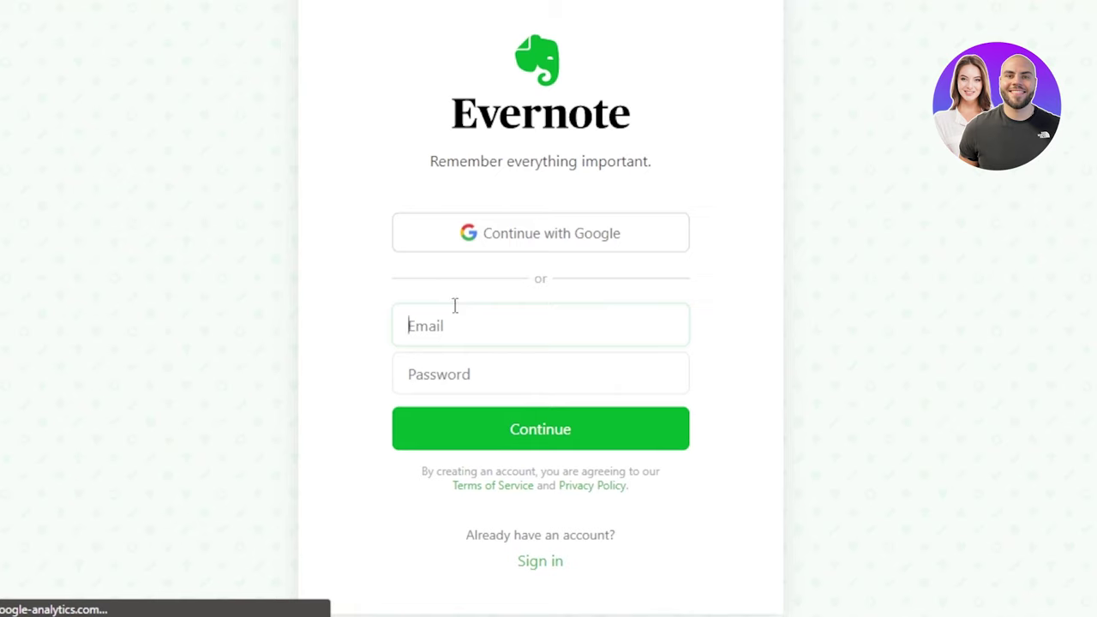
{"action": "left_click", "coordinate": [470, 318]}
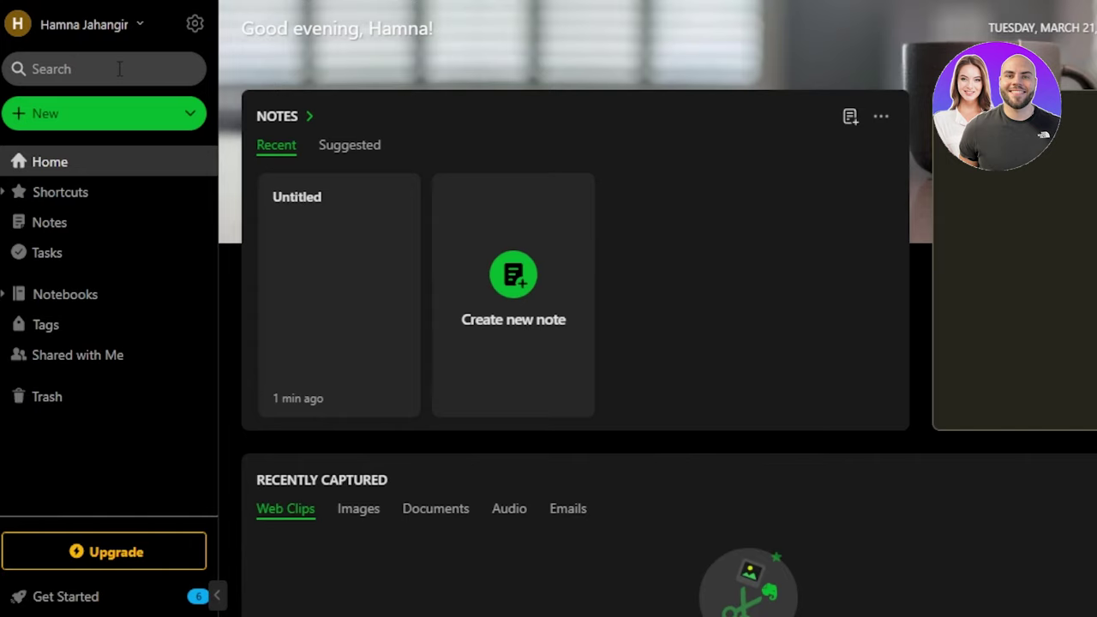
Review the kinds of items that can be newly created and look over the Home dashboard's widgets.
{"action": "left_click", "coordinate": [188, 116]}
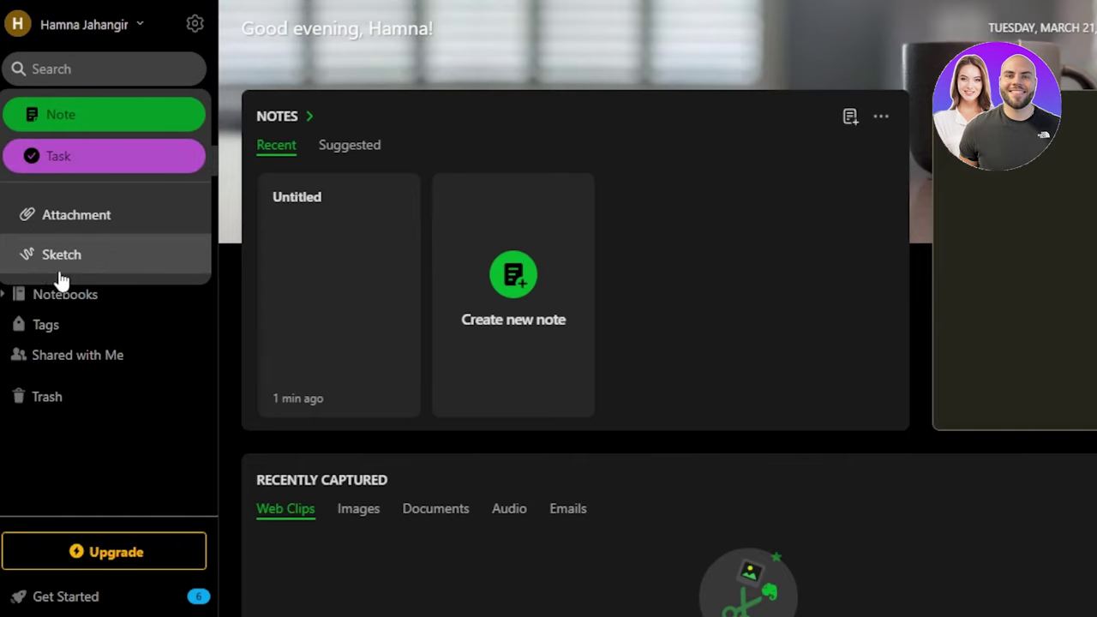
{"action": "left_click", "coordinate": [391, 58]}
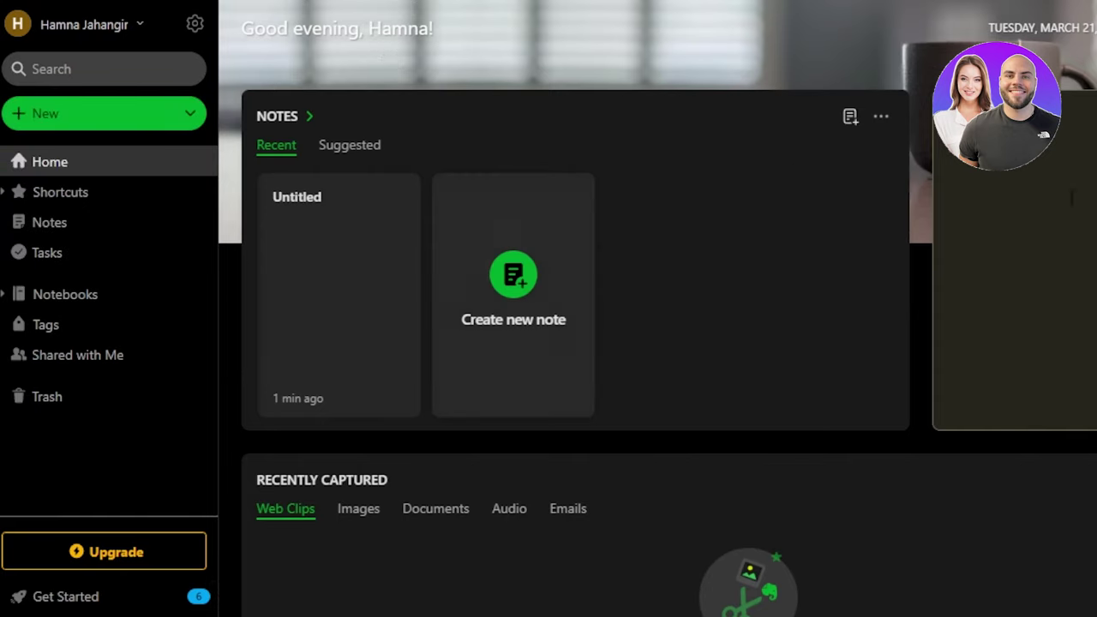
{"action": "scroll", "coordinate": [575, 343], "scroll_direction": "up", "scroll_amount": 3}
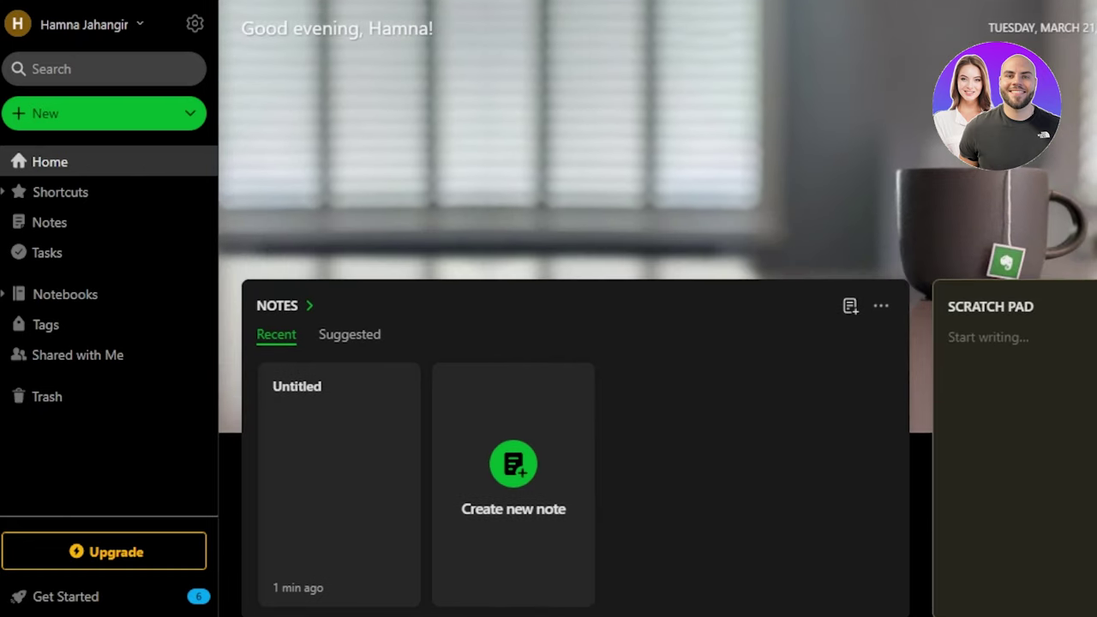
{"action": "scroll", "coordinate": [658, 343], "scroll_direction": "down", "scroll_amount": 5}
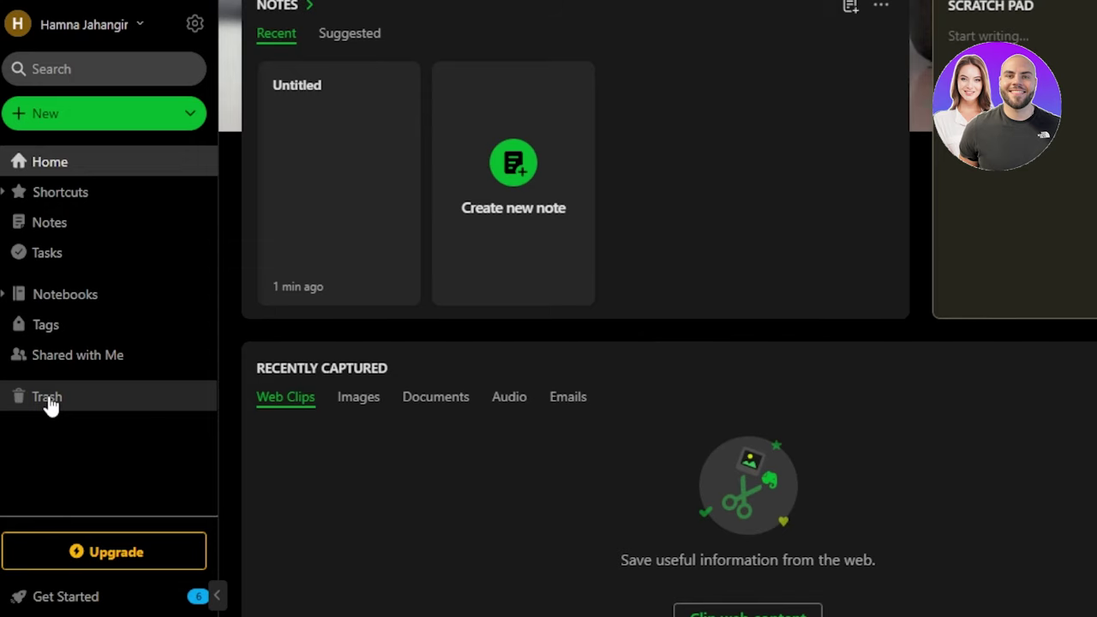
{"action": "scroll", "coordinate": [792, 124], "scroll_direction": "up", "scroll_amount": 2}
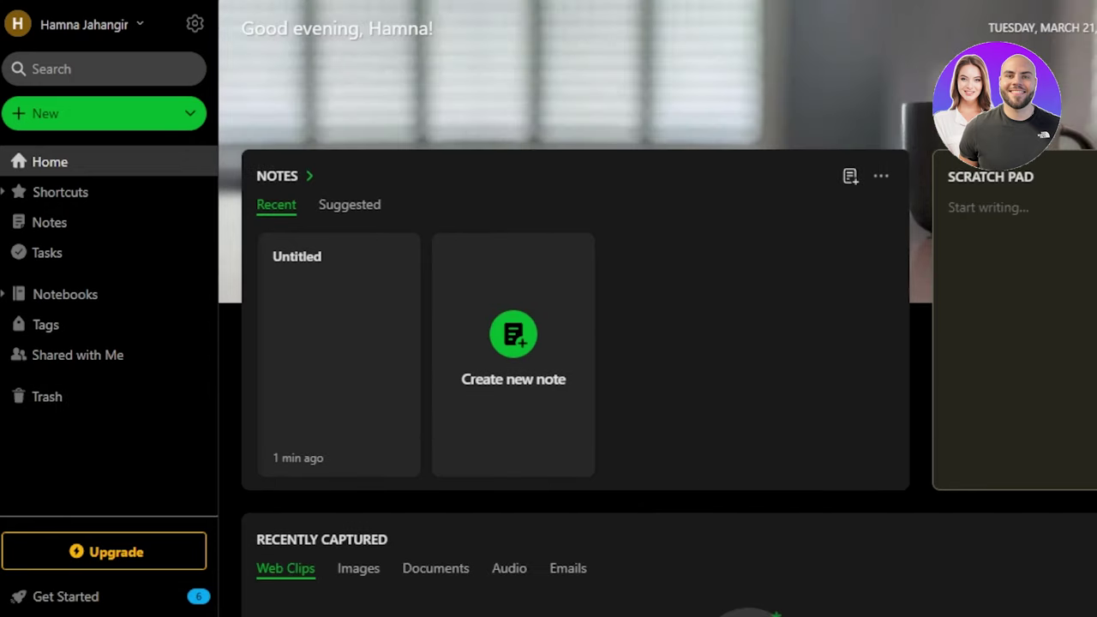
{"action": "scroll", "coordinate": [779, 1], "scroll_direction": "up", "scroll_amount": 2}
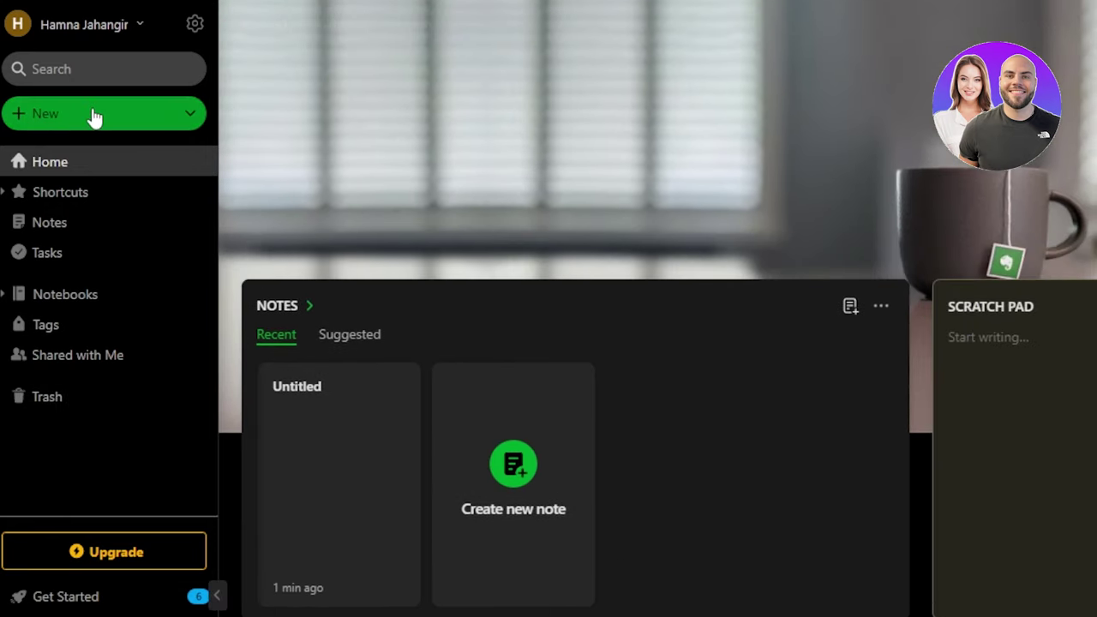
Create a new note and expand it to fill the window.
{"action": "left_click", "coordinate": [34, 113]}
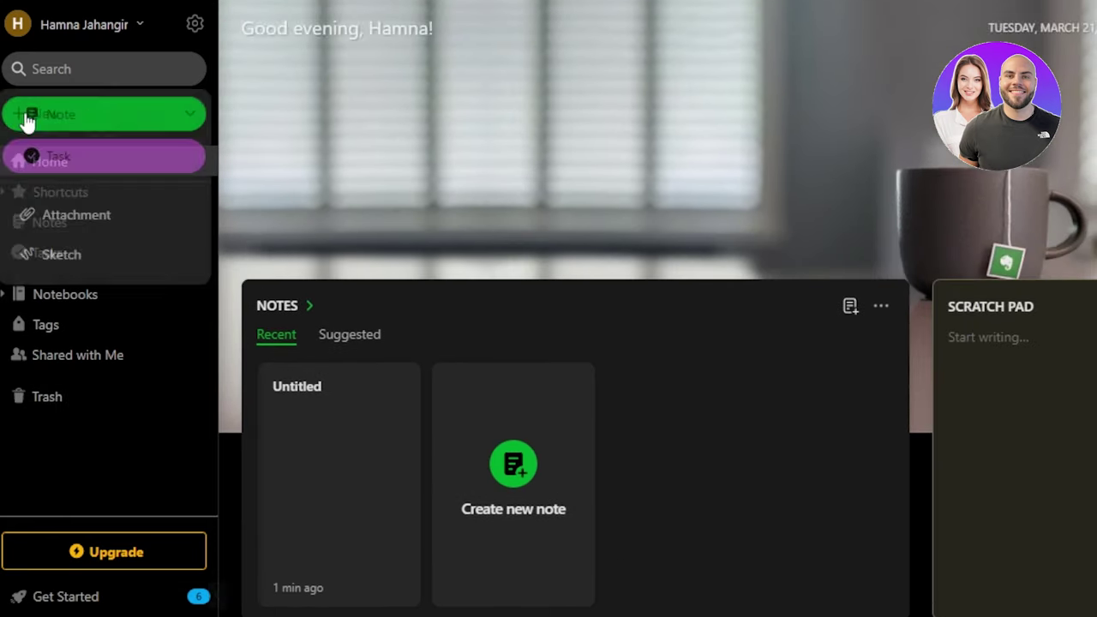
{"action": "left_click", "coordinate": [142, 120]}
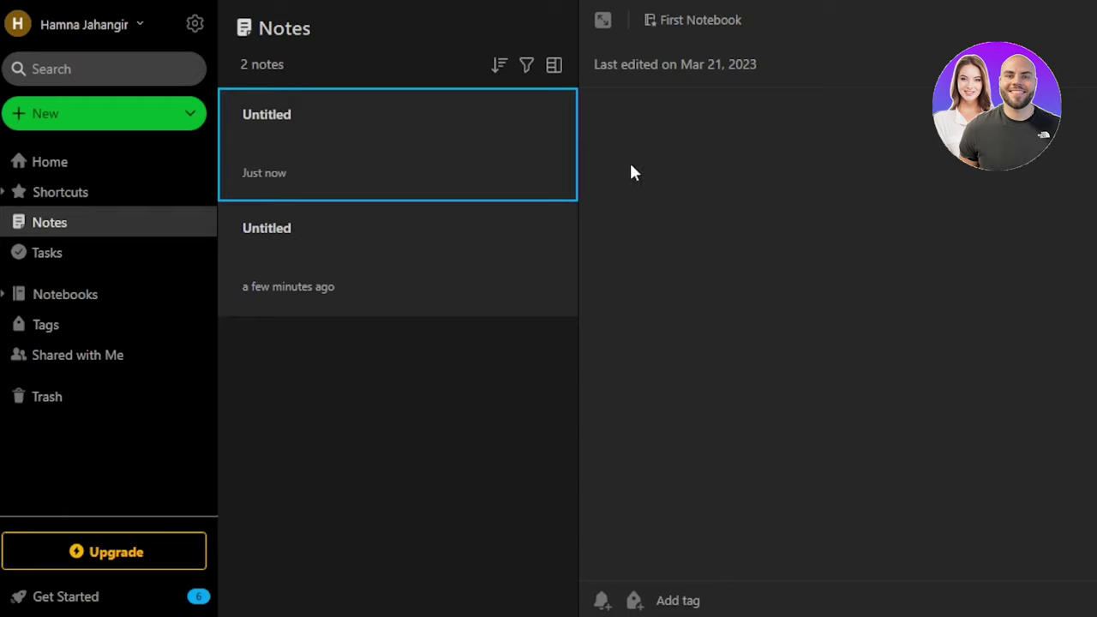
{"action": "left_click", "coordinate": [604, 20]}
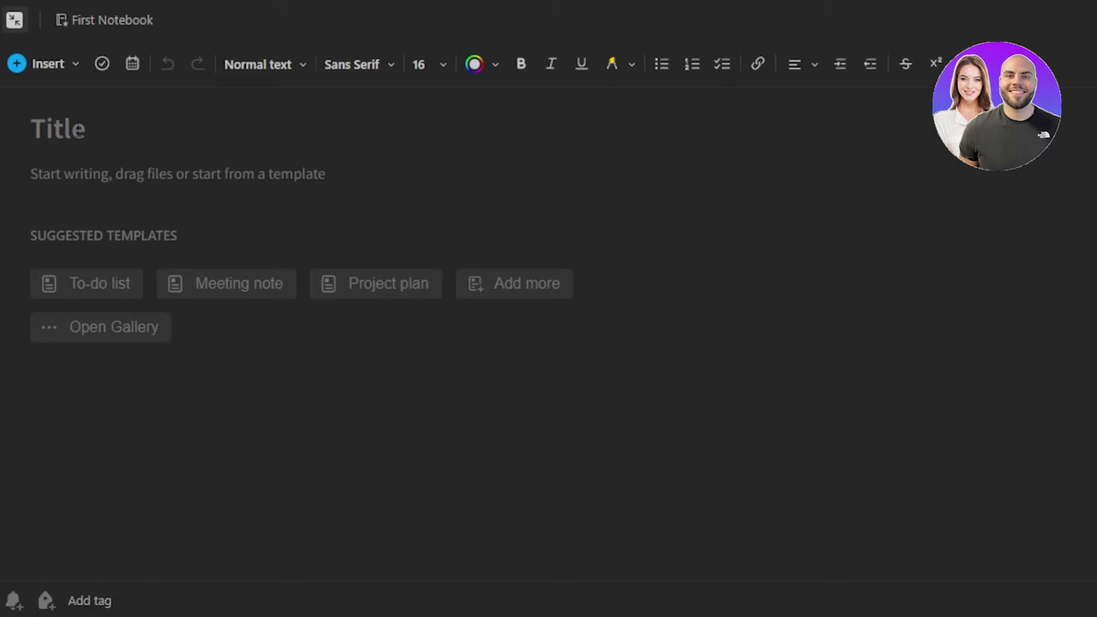
Title the new note "LECTURE 1".
{"action": "left_click", "coordinate": [31, 128]}
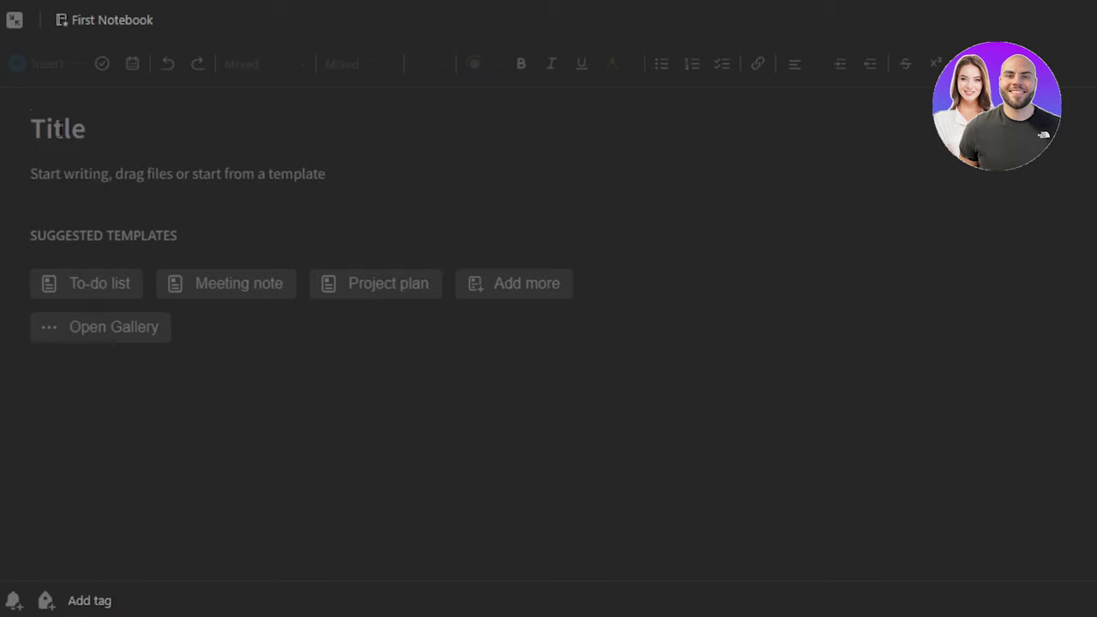
{"action": "type", "text": "C;"}
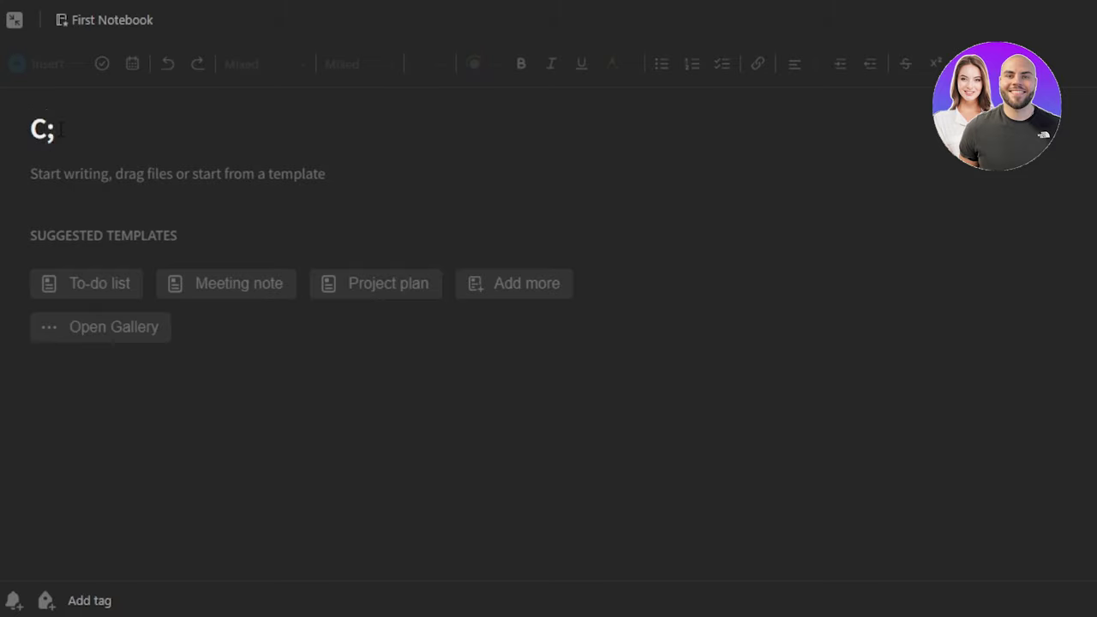
{"action": "key", "text": "BackSpace"}
{"action": "key", "text": "BackSpace"}
{"action": "type", "text": "LECTU"}
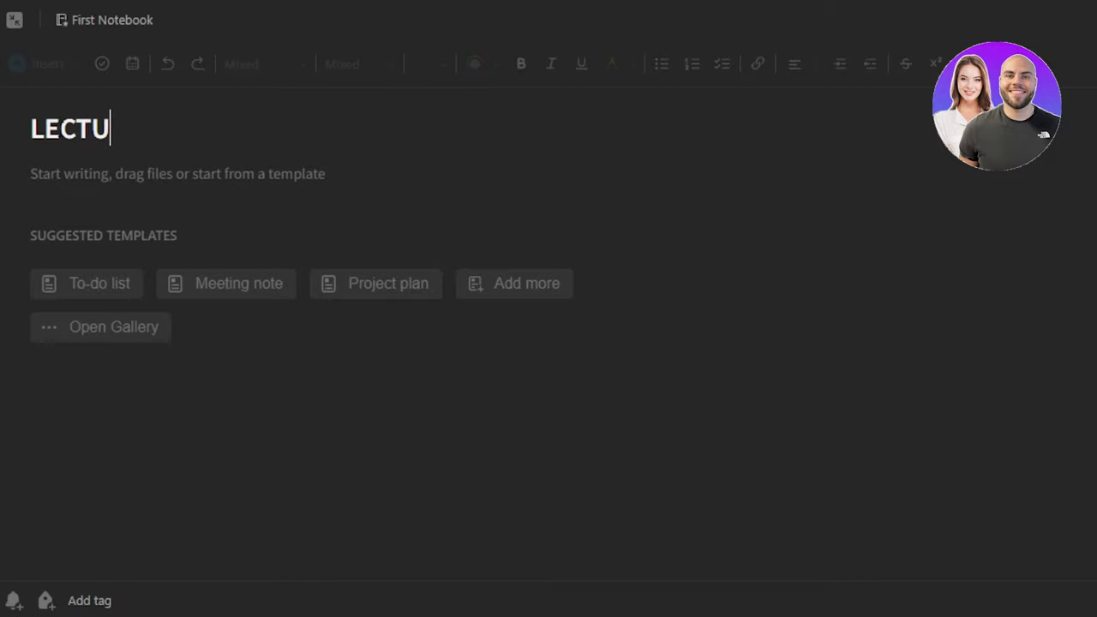
{"action": "type", "text": "RE 1"}
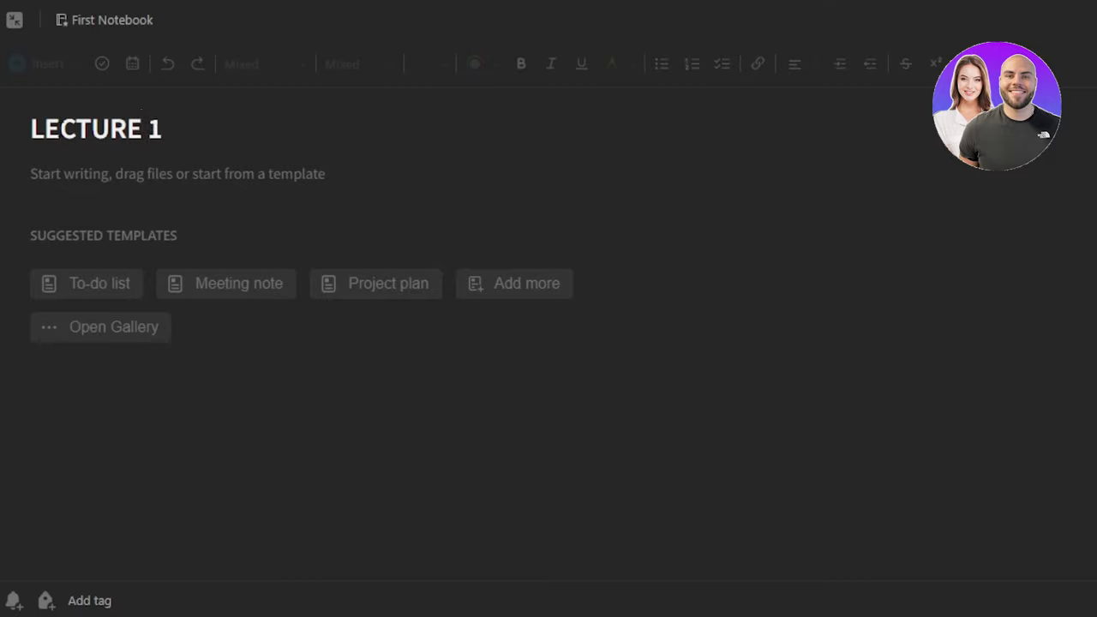
Write "text......" in the note body below the title and place the cursor at its end.
{"action": "left_click", "coordinate": [66, 184]}
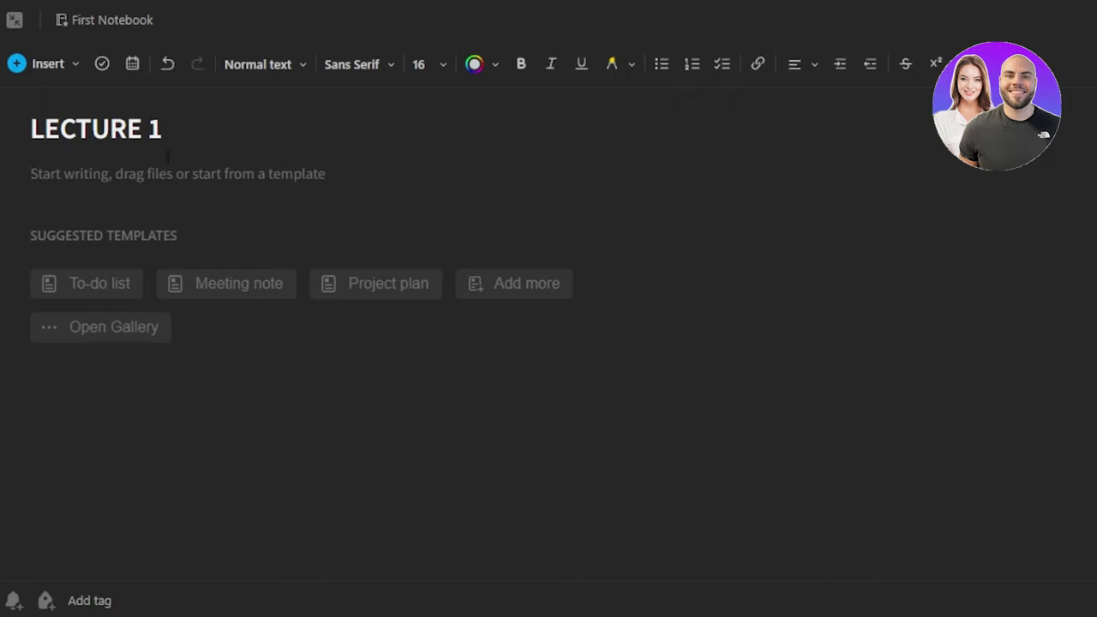
{"action": "type", "text": "text"}
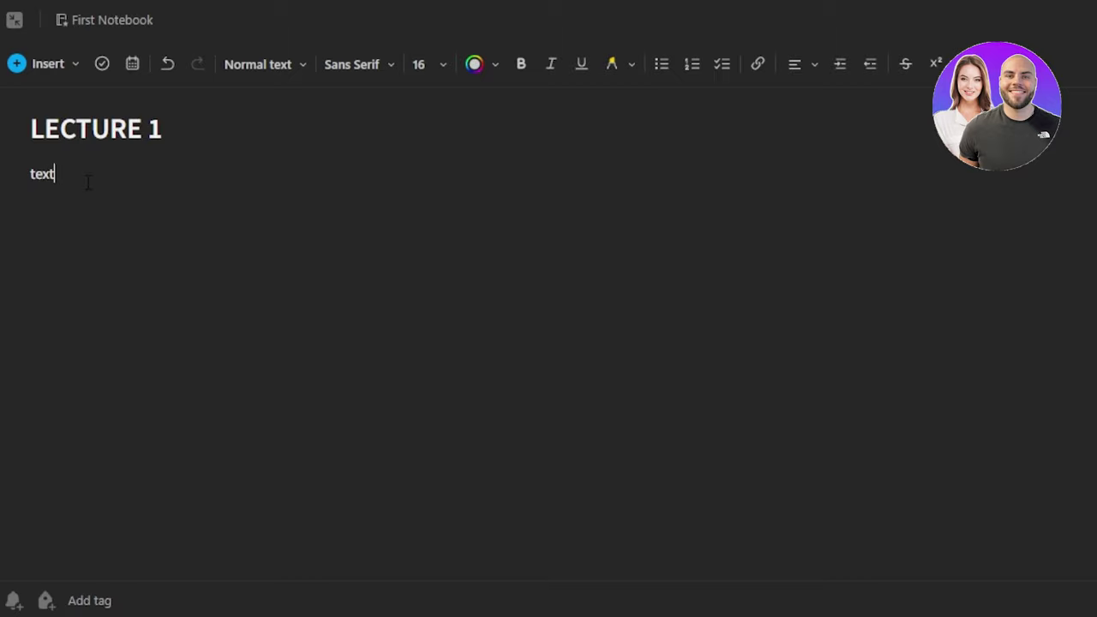
{"action": "type", "text": "......"}
{"action": "left_click", "coordinate": [72, 69]}
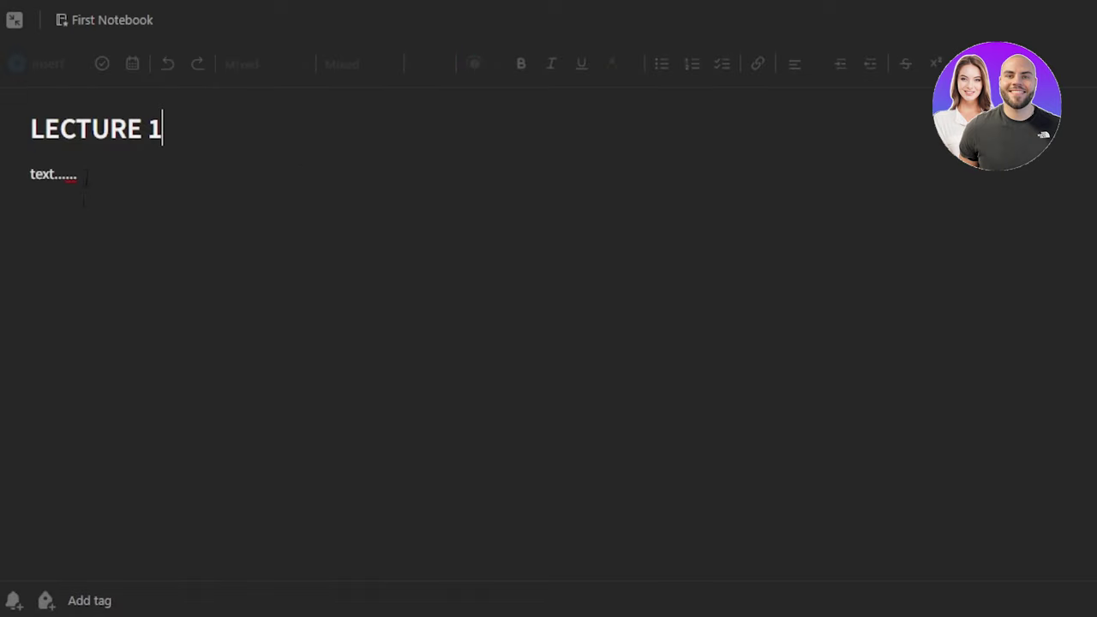
{"action": "left_click", "coordinate": [82, 174]}
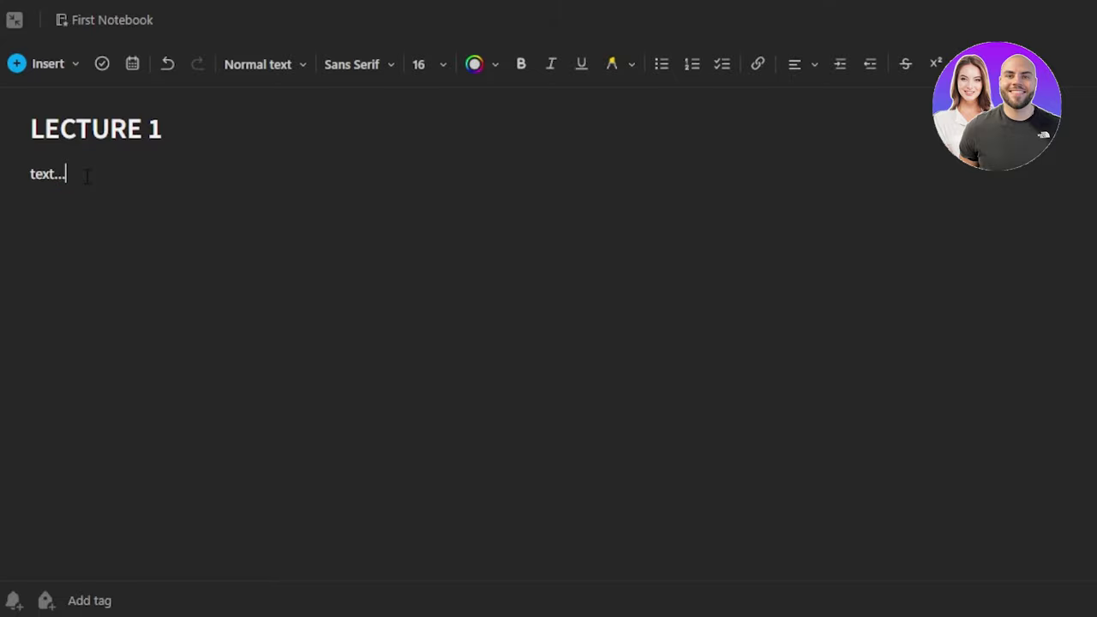
Clear the text from the note body and apply the To-do list template.
{"action": "key", "text": "BackSpace"}
{"action": "key", "text": "BackSpace"}
{"action": "key", "text": "BackSpace"}
{"action": "key", "text": "BackSpace"}
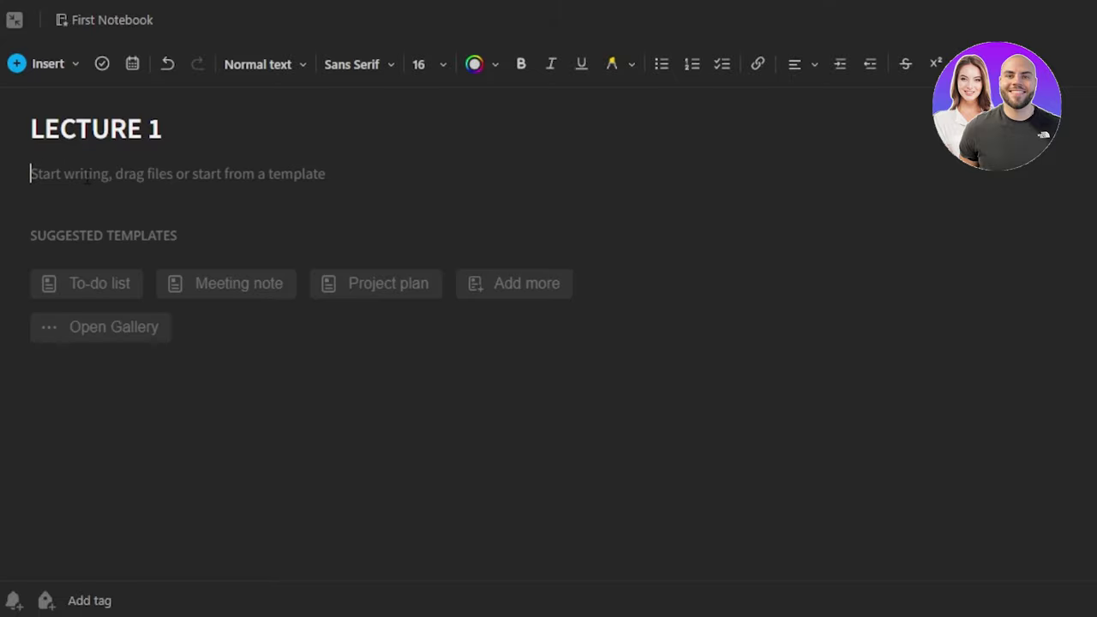
{"action": "mouse_move", "coordinate": [102, 293]}
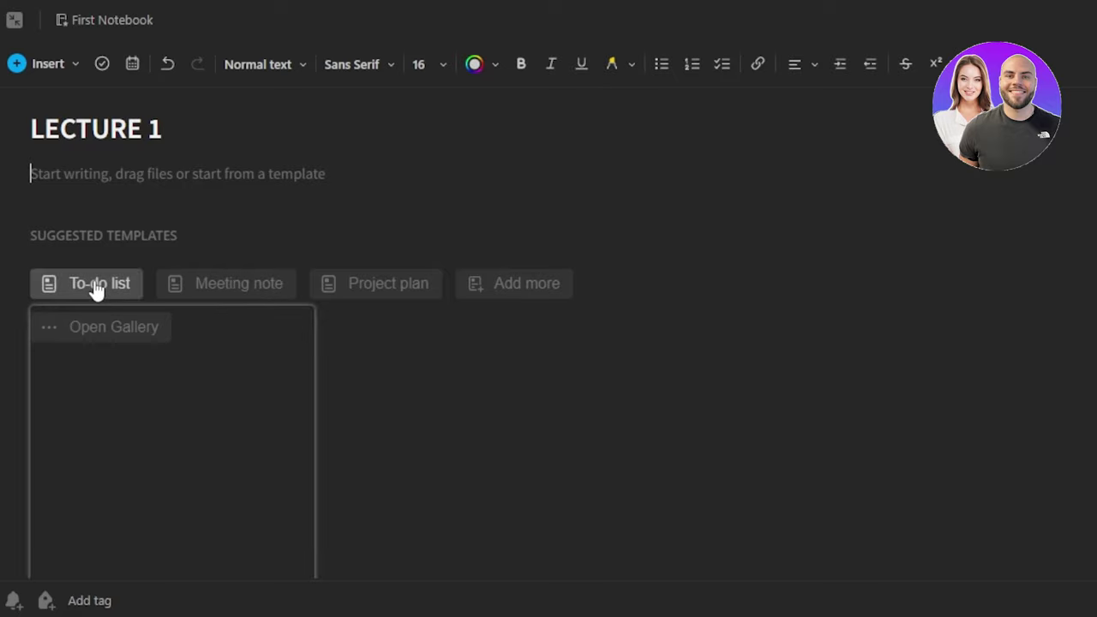
{"action": "left_click", "coordinate": [97, 288]}
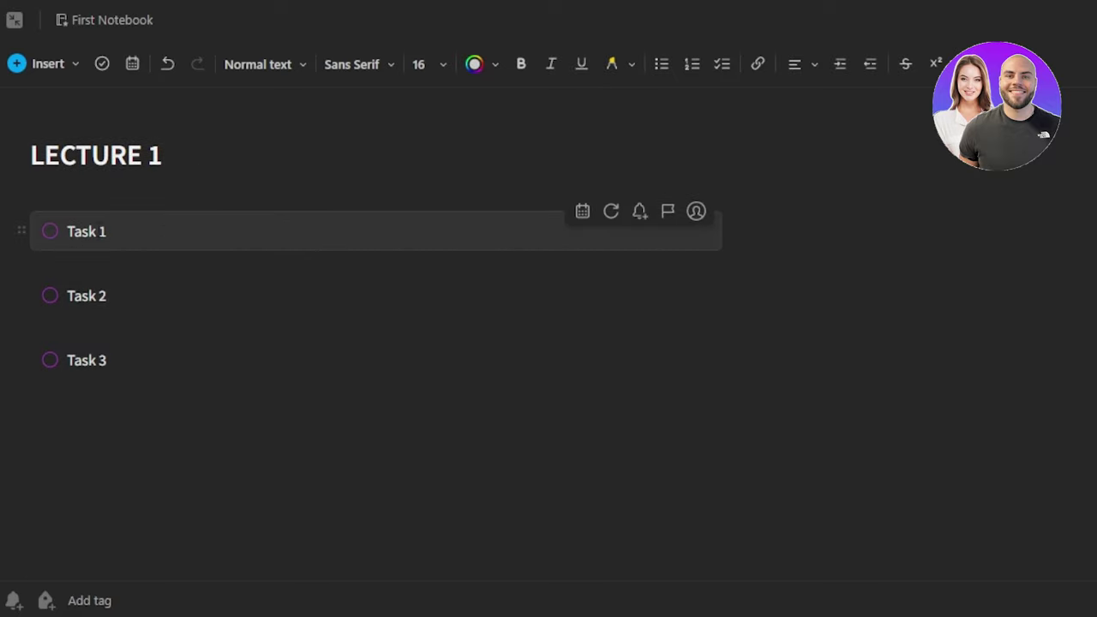
Rename the first task in the to-do list as "Revise".
{"action": "left_click", "coordinate": [185, 232]}
{"action": "key", "text": "BackSpace"}
{"action": "key", "text": "BackSpace"}
{"action": "key", "text": "BackSpace"}
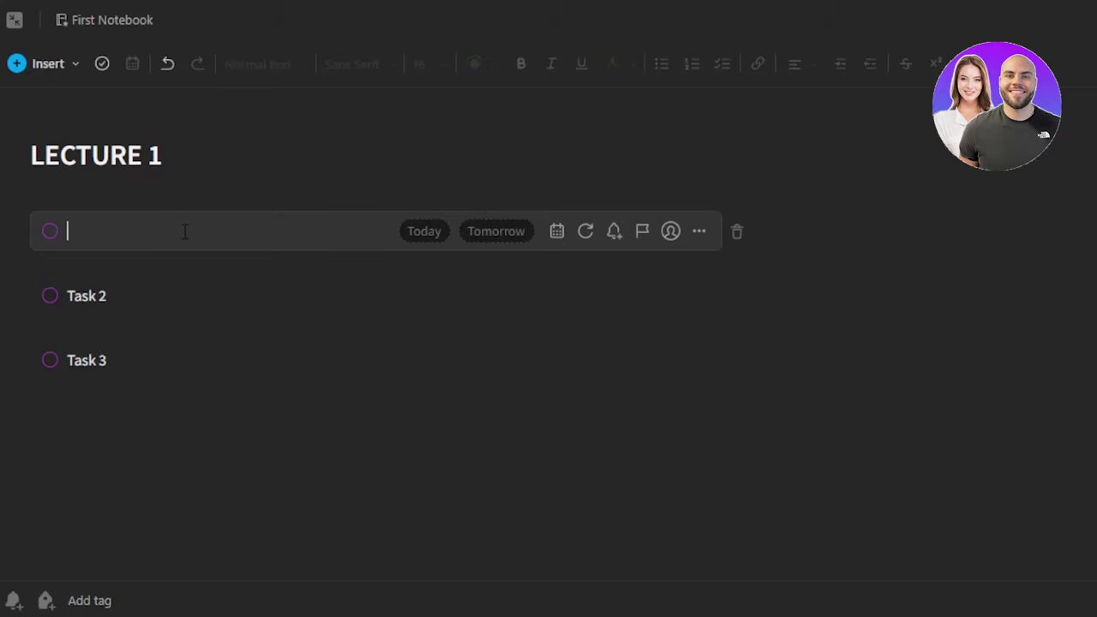
{"action": "type", "text": "Revise"}
Rename the second task in the to-do list as "Submit assignment".
{"action": "left_click", "coordinate": [143, 296]}
{"action": "key", "text": "BackSpace"}
{"action": "key", "text": "BackSpace"}
{"action": "key", "text": "BackSpace"}
{"action": "key", "text": "BackSpace"}
{"action": "key", "text": "BackSpace"}
{"action": "key", "text": "BackSpace"}
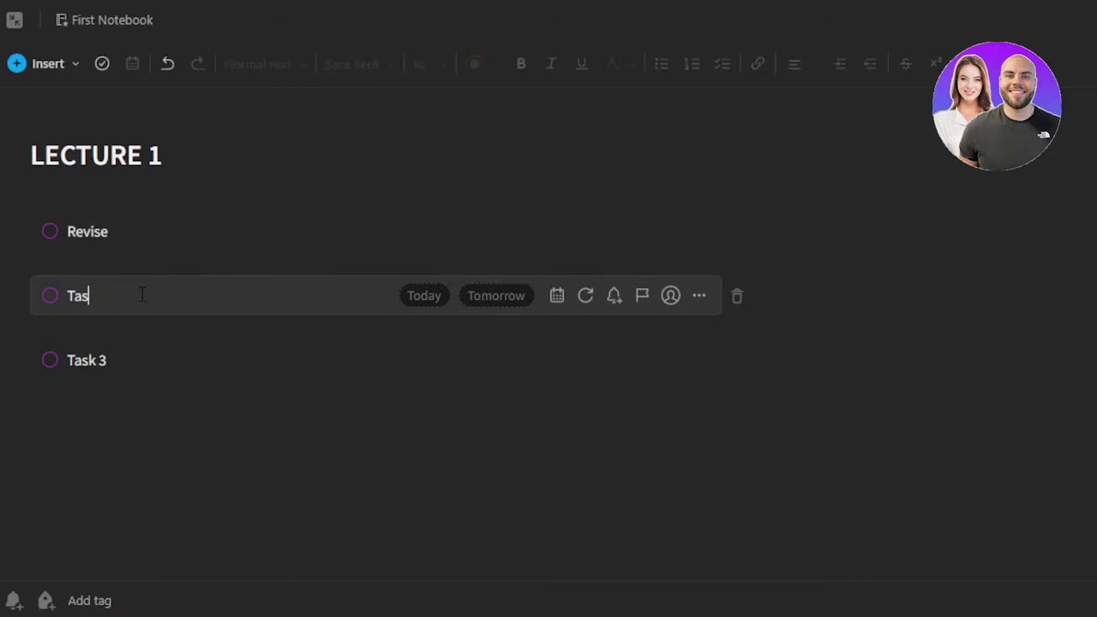
{"action": "type", "text": "Submit assignment"}
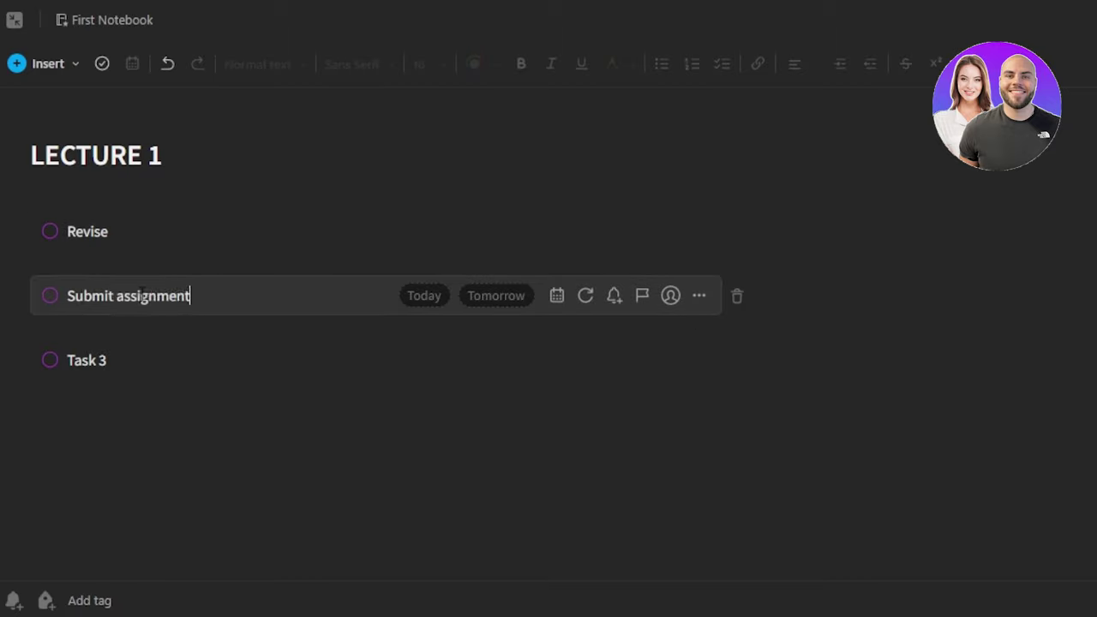
Rename the third task as "Proofread" and place the cursor below the to-do list.
{"action": "left_click", "coordinate": [120, 361]}
{"action": "key", "text": "BackSpace"}
{"action": "key", "text": "BackSpace"}
{"action": "key", "text": "BackSpace"}
{"action": "key", "text": "BackSpace"}
{"action": "key", "text": "BackSpace"}
{"action": "key", "text": "BackSpace"}
{"action": "type", "text": "Proofread"}
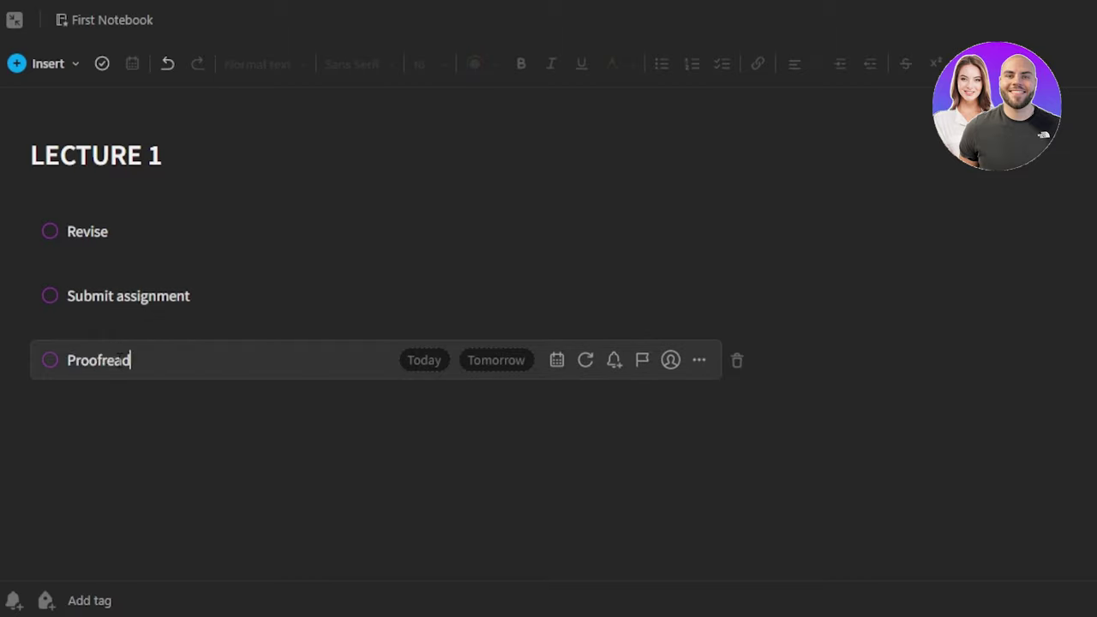
{"action": "left_click", "coordinate": [210, 395]}
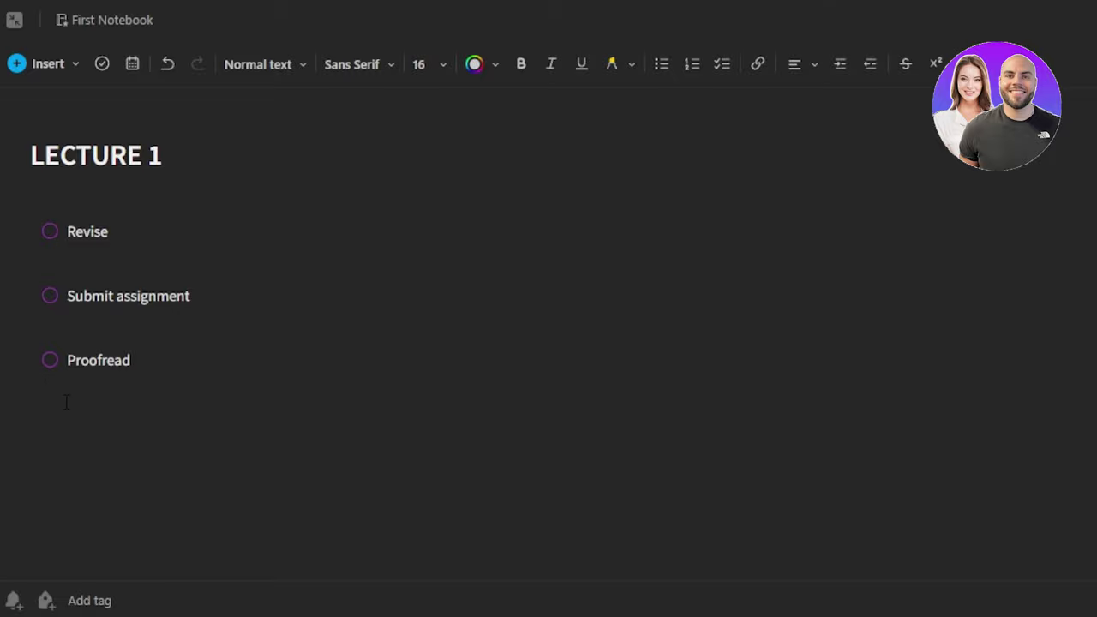
Insert a divider below the to-do list and a two-by-two table beneath it.
{"action": "left_click", "coordinate": [62, 69]}
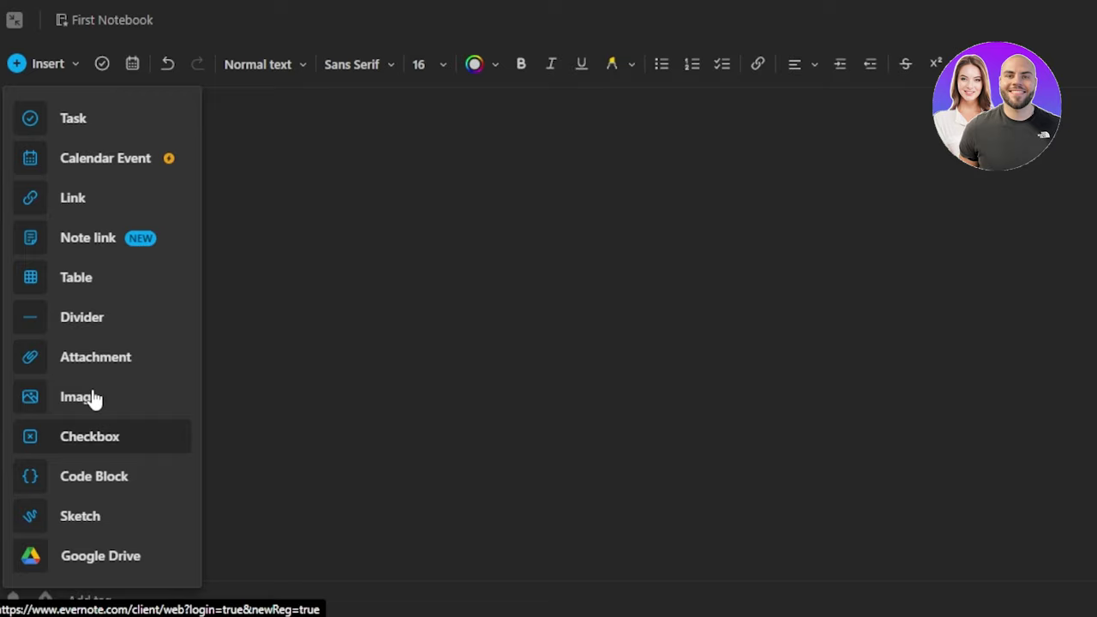
{"action": "left_click", "coordinate": [84, 333]}
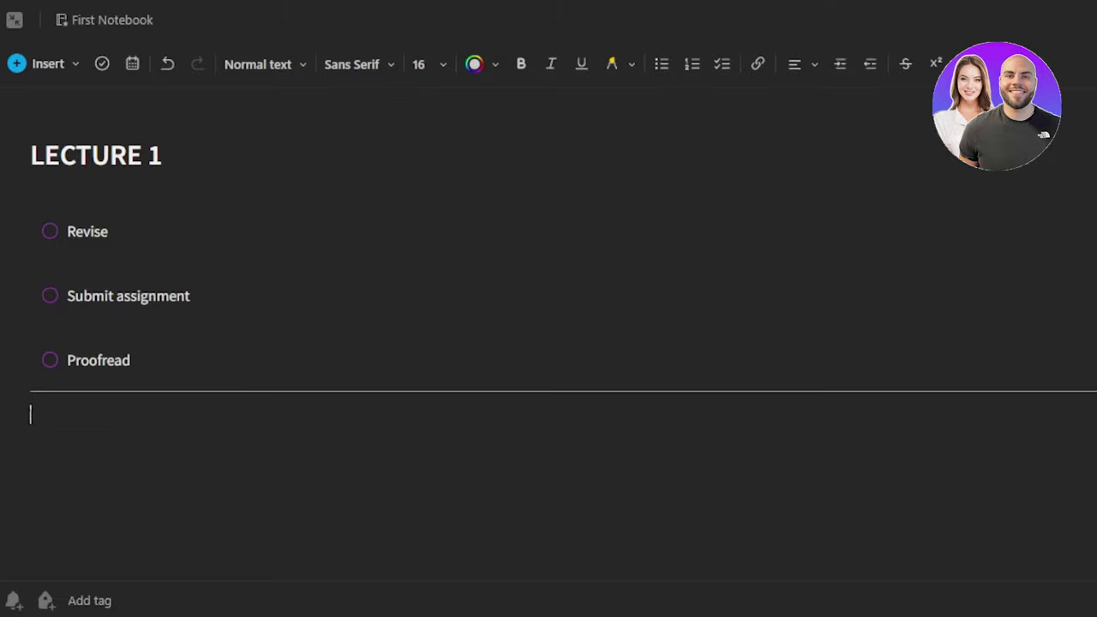
{"action": "left_click", "coordinate": [62, 65]}
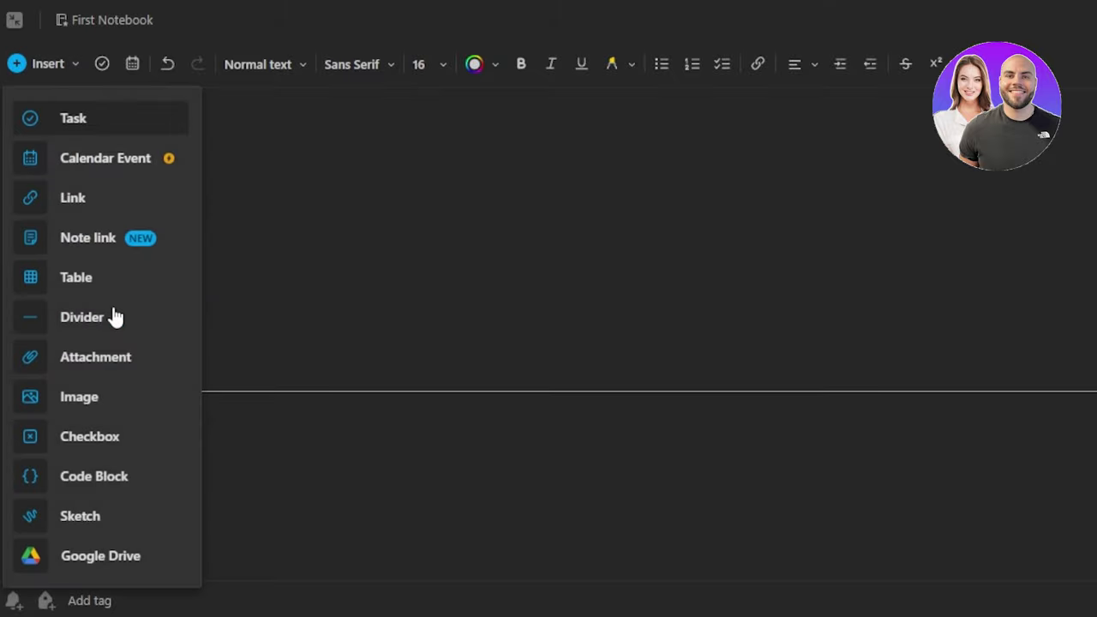
{"action": "left_click", "coordinate": [90, 282]}
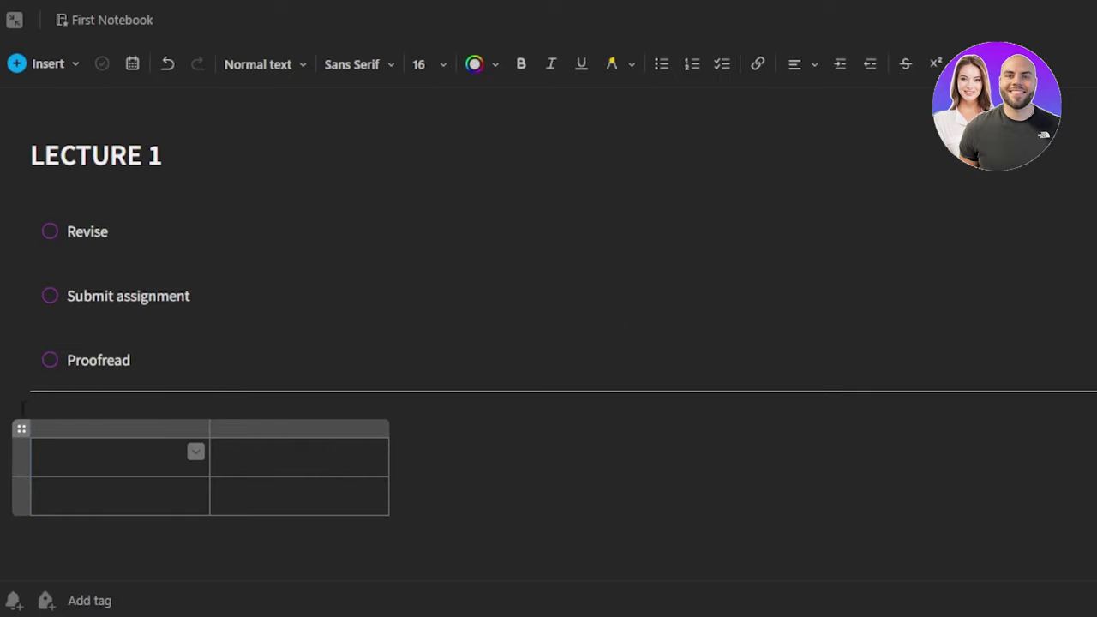
Extend the table to three rows and four columns and narrow its first column.
{"action": "left_click", "coordinate": [10, 442]}
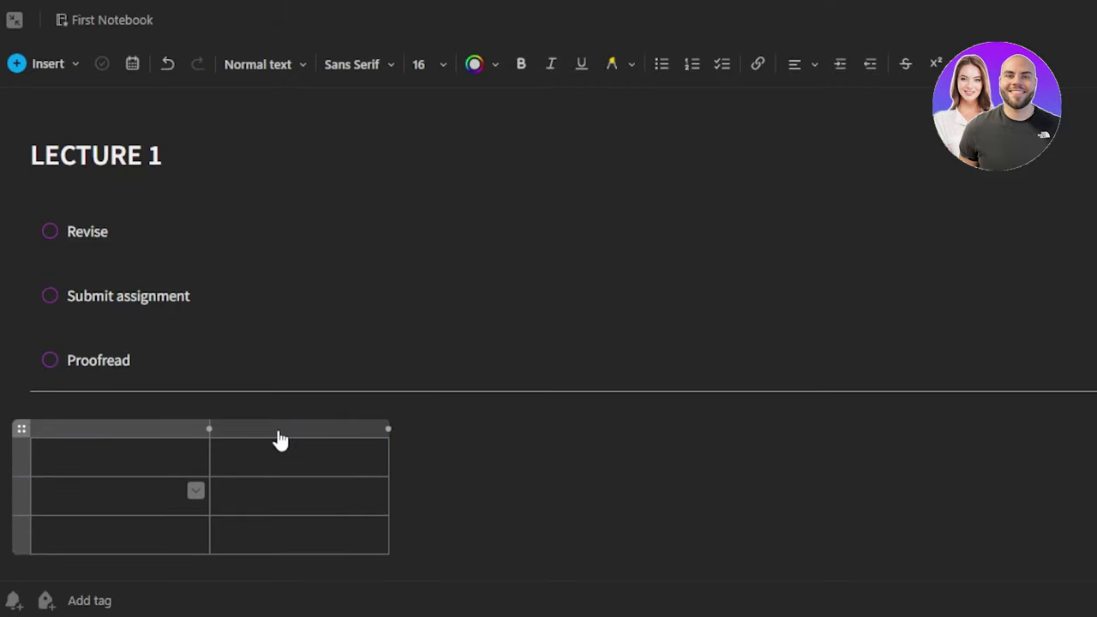
{"action": "left_click", "coordinate": [29, 429]}
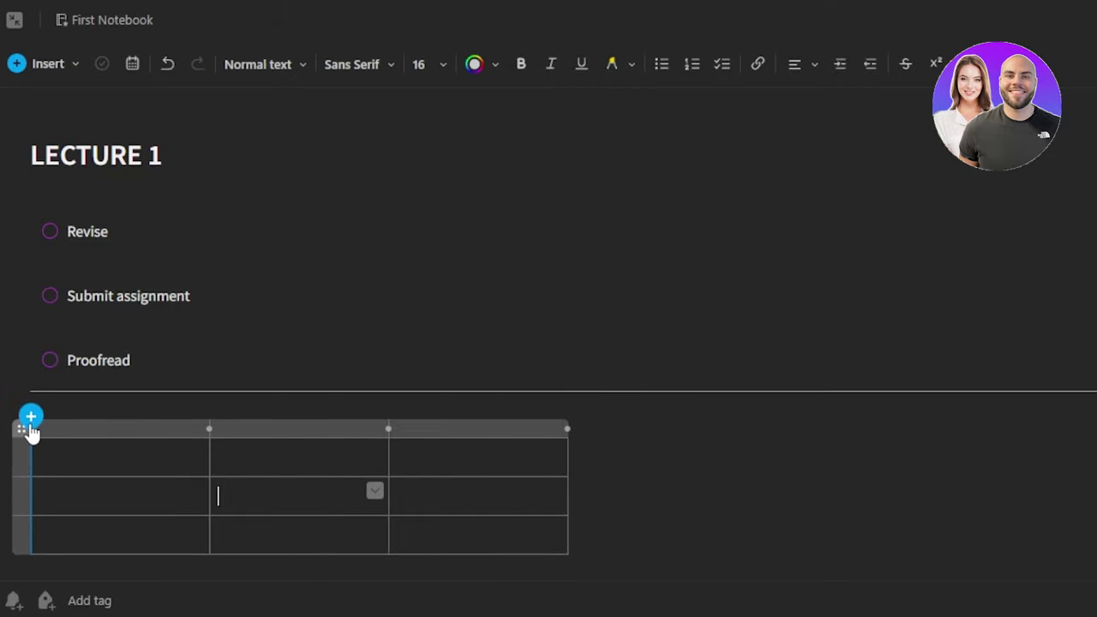
{"action": "left_click", "coordinate": [29, 428]}
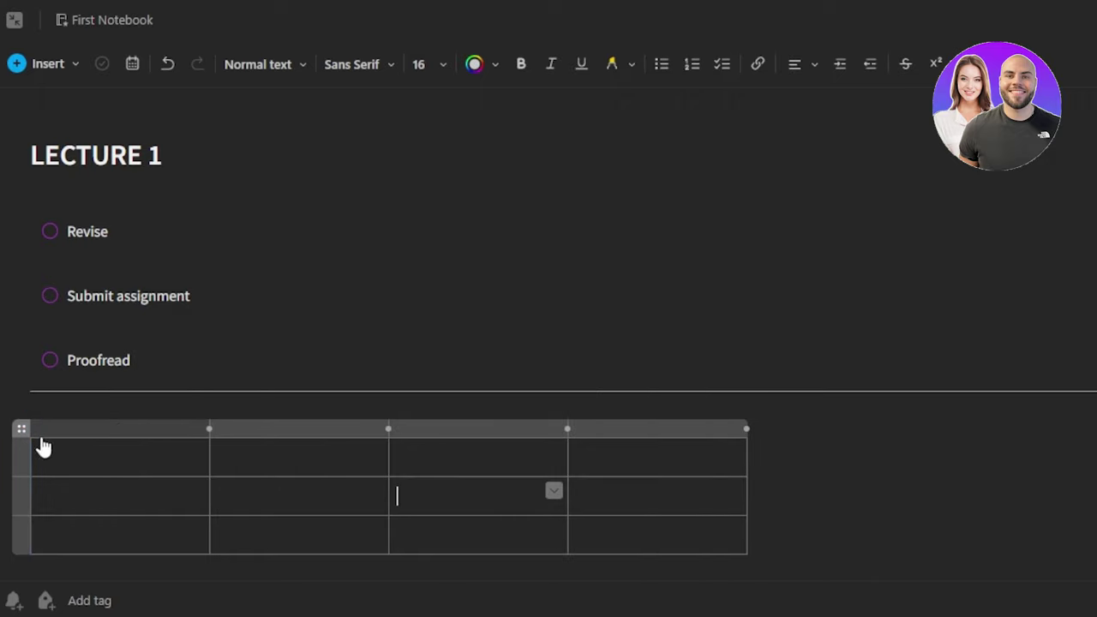
{"action": "left_click", "coordinate": [96, 454]}
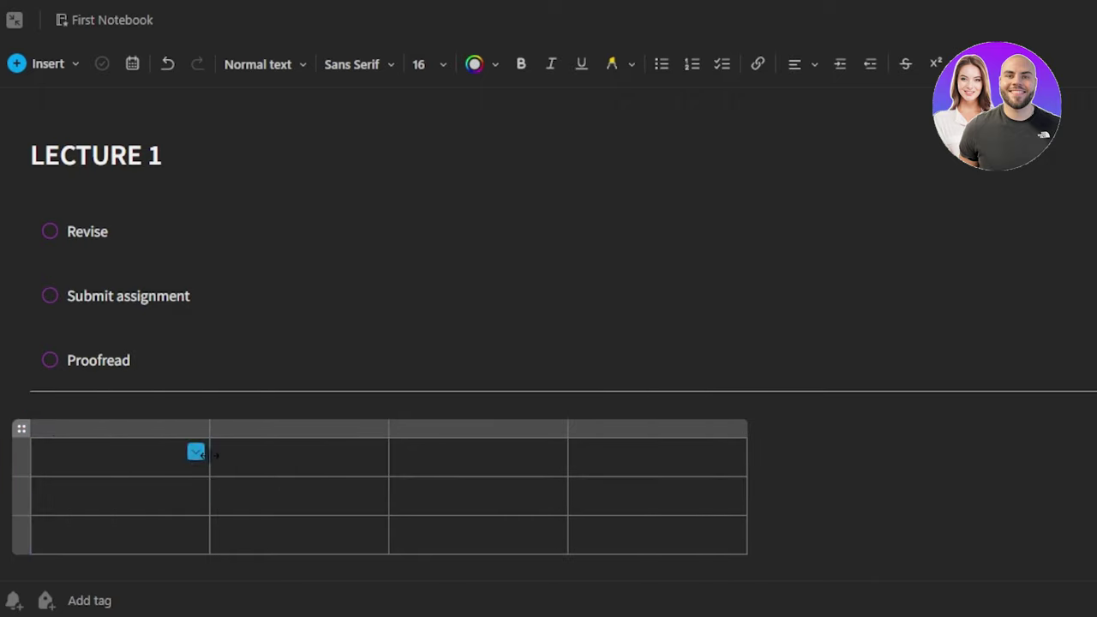
{"action": "left_click_drag", "start_coordinate": [209, 453], "coordinate": [136, 455]}
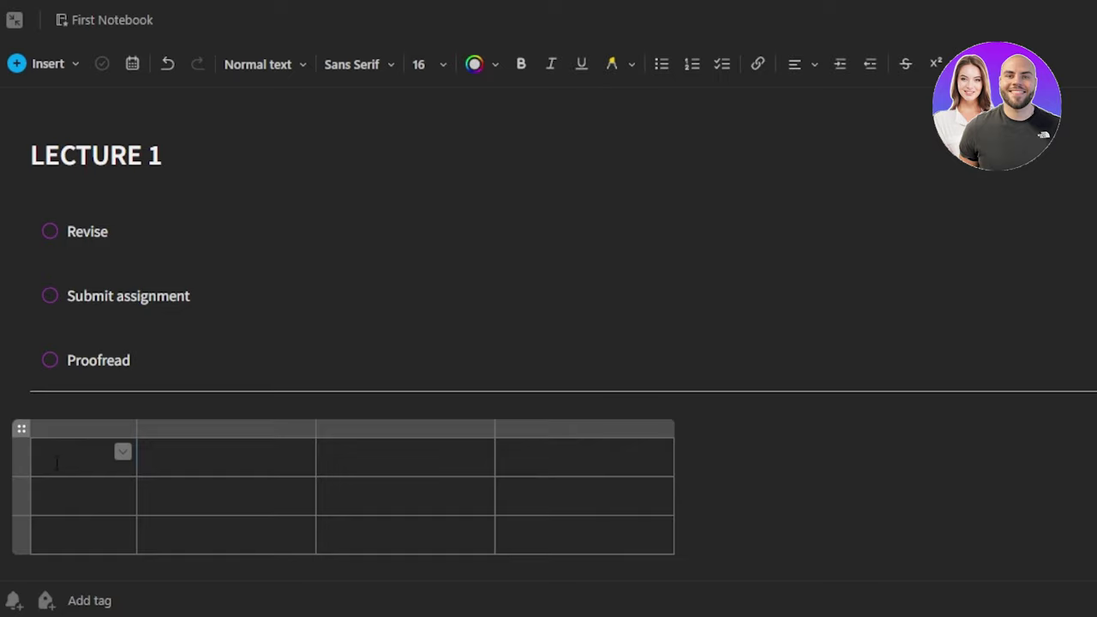
Fill the table rows for Bio, Chem and Phy with their notes, week 2 and the codes CBJH, DFGK and CBHJ.
{"action": "type", "text": "B"}
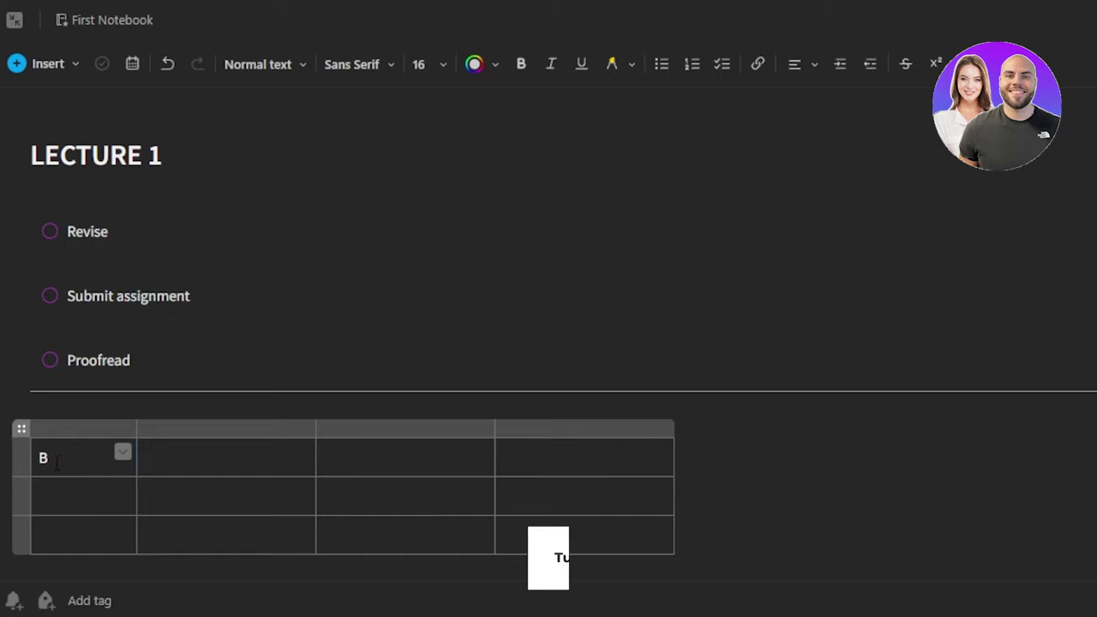
{"action": "type", "text": "io"}
{"action": "left_click", "coordinate": [77, 497]}
{"action": "type", "text": "Chem"}
{"action": "left_click", "coordinate": [80, 536]}
{"action": "type", "text": "Phy"}
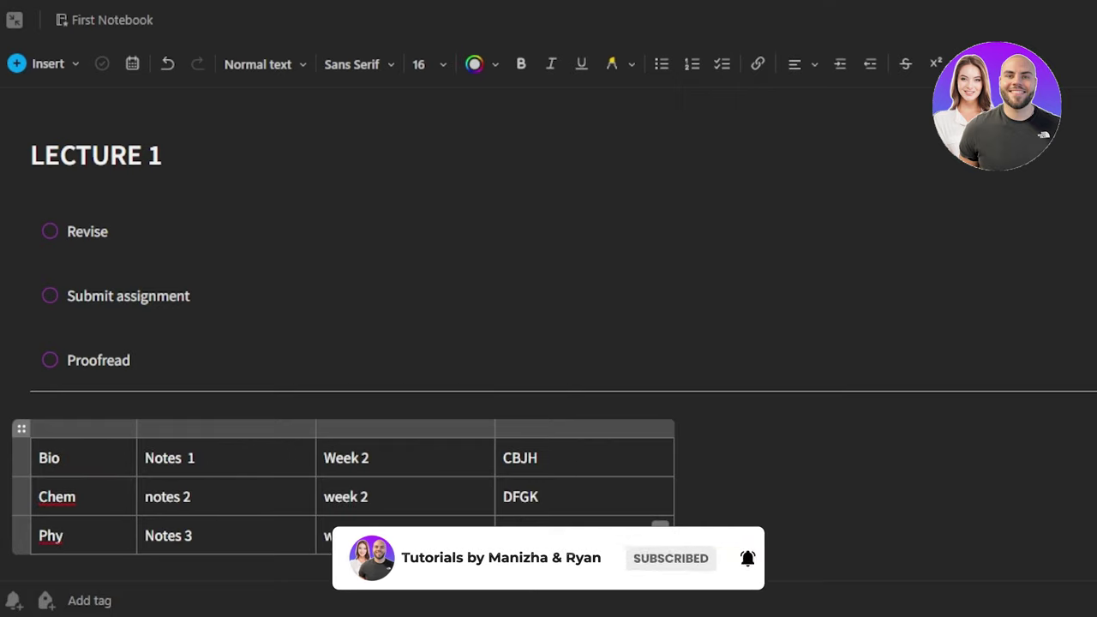
{"action": "type", "text": "J"}
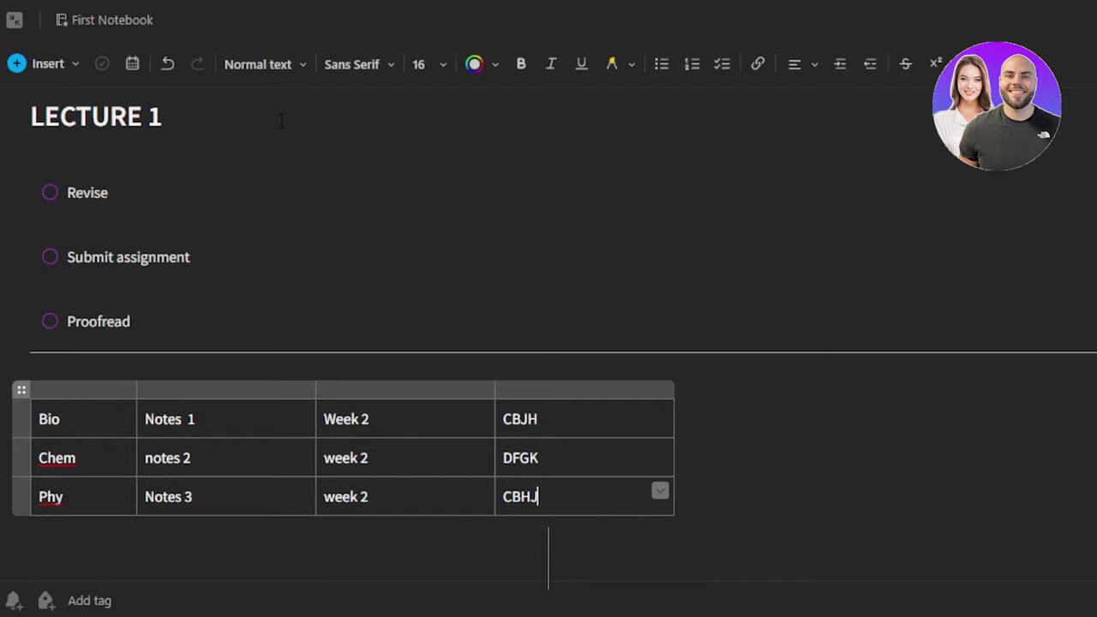
Try red text colour and highlighting in the last table cell, resetting the text colour to Auto.
{"action": "left_click", "coordinate": [474, 69]}
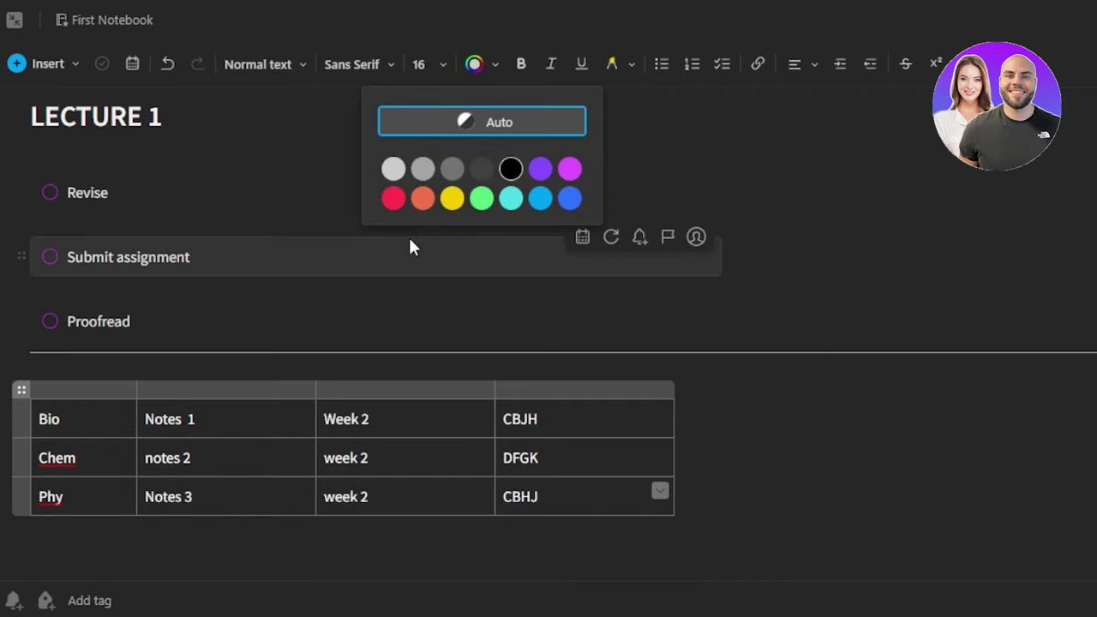
{"action": "left_click", "coordinate": [393, 199]}
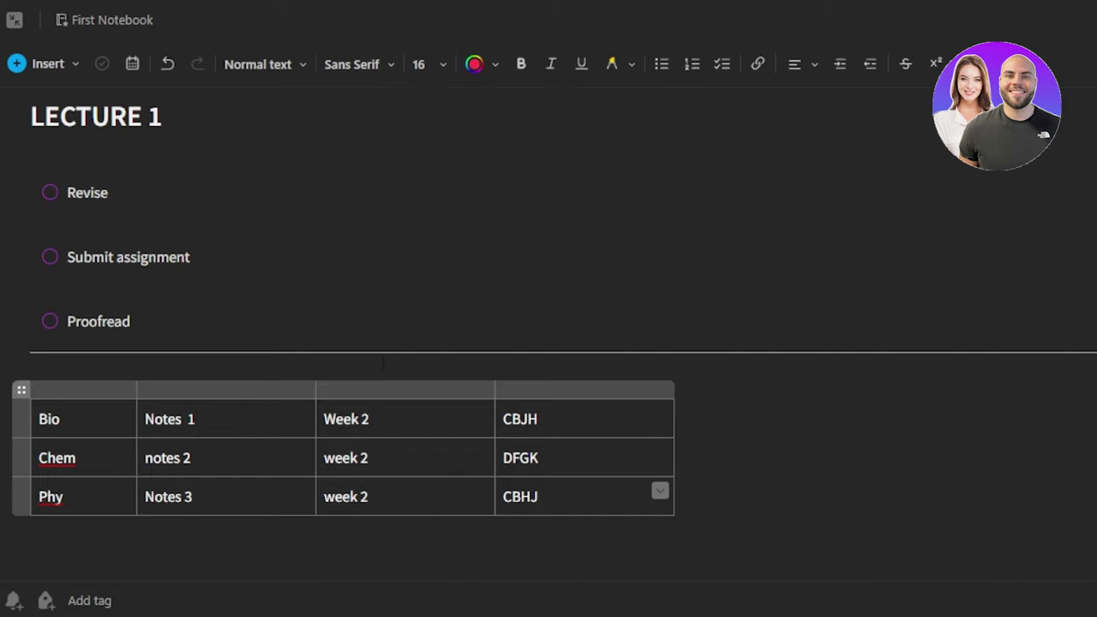
{"action": "left_click", "coordinate": [491, 67]}
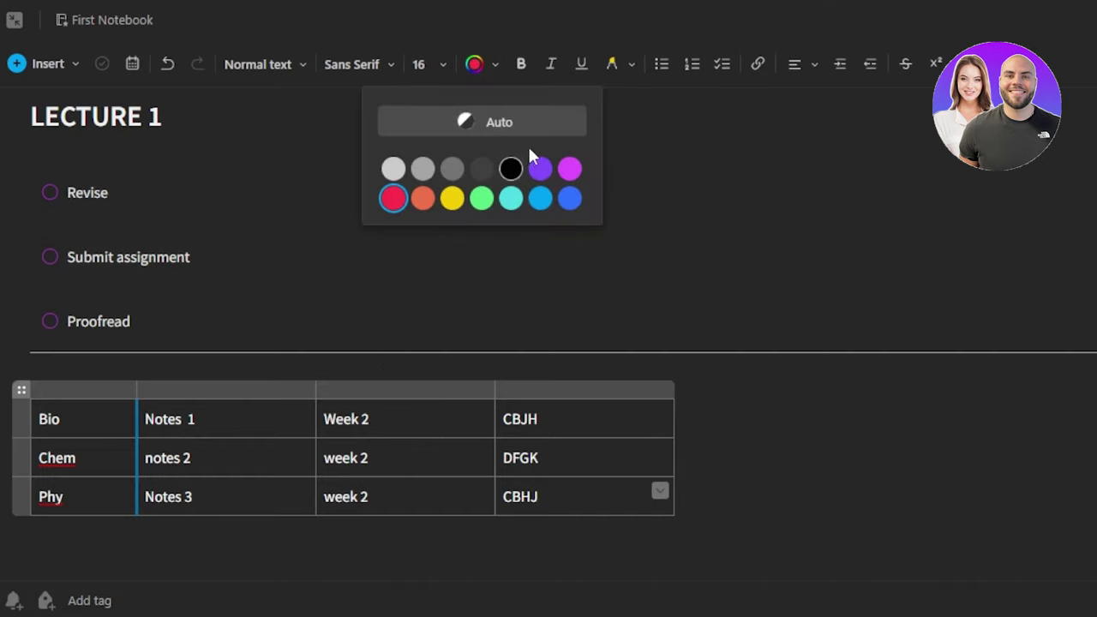
{"action": "left_click", "coordinate": [469, 123]}
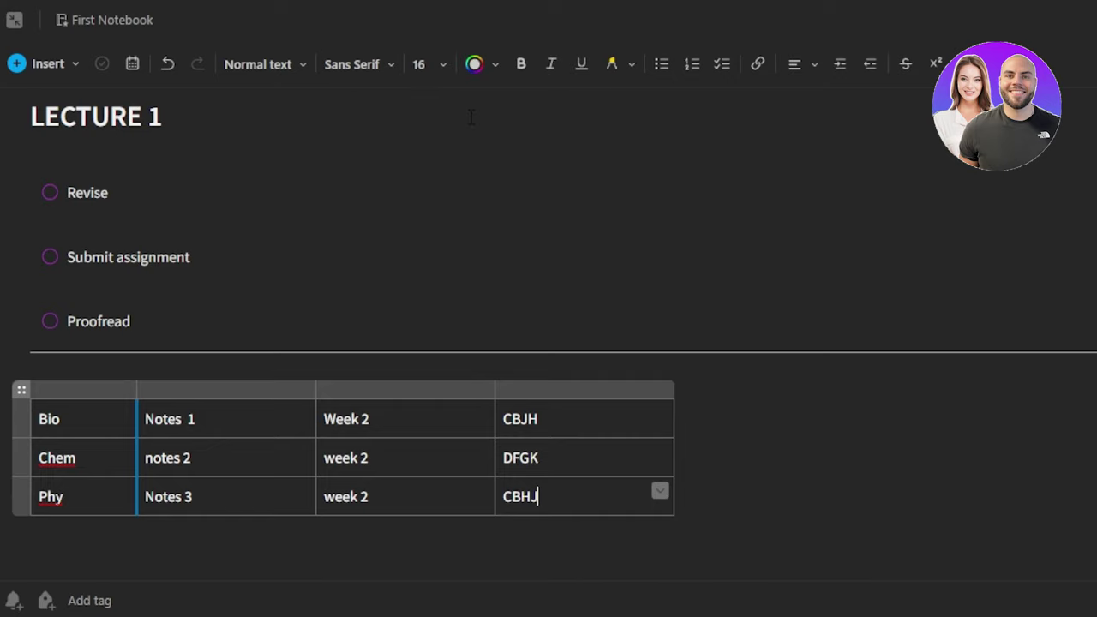
{"action": "left_click", "coordinate": [481, 68]}
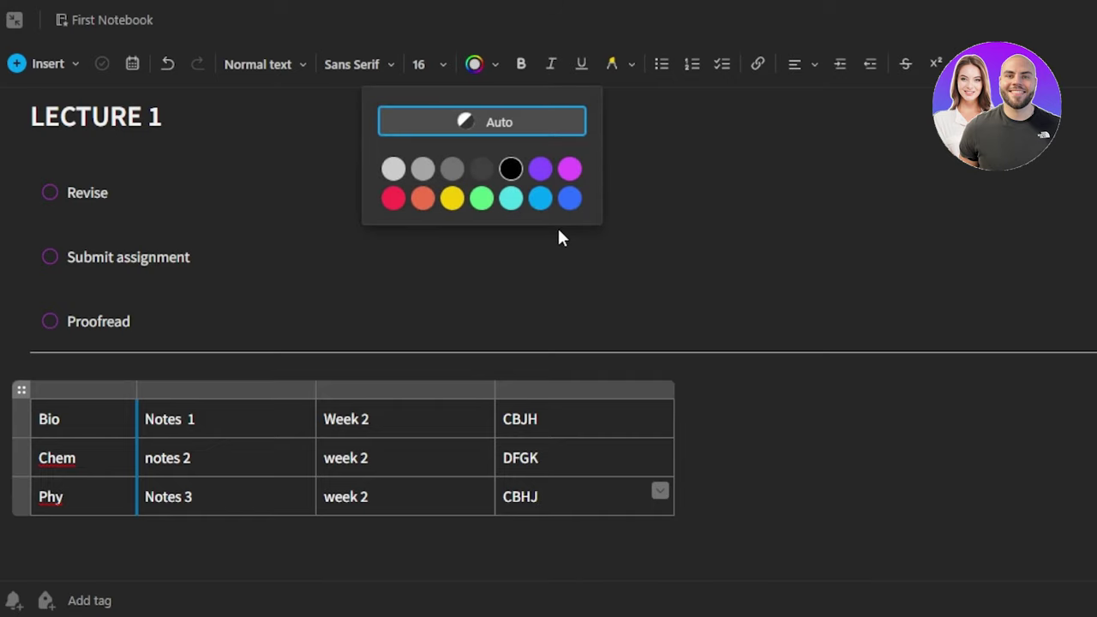
{"action": "left_click", "coordinate": [613, 67]}
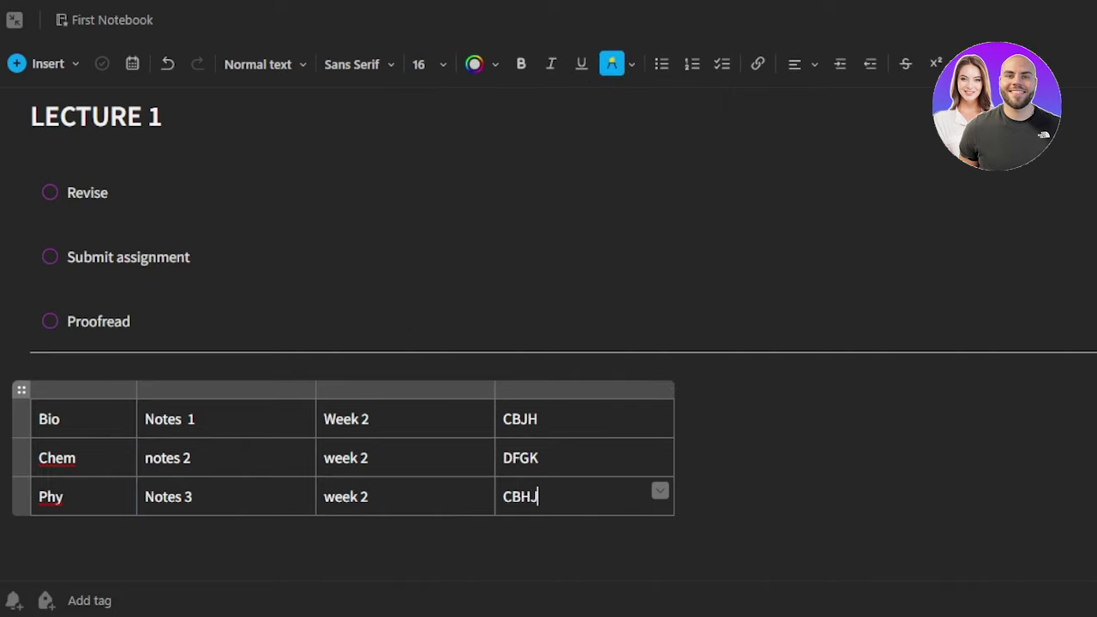
Insert a divider below the table and paste the copied paragraph about biology under it.
{"action": "left_click", "coordinate": [93, 540]}
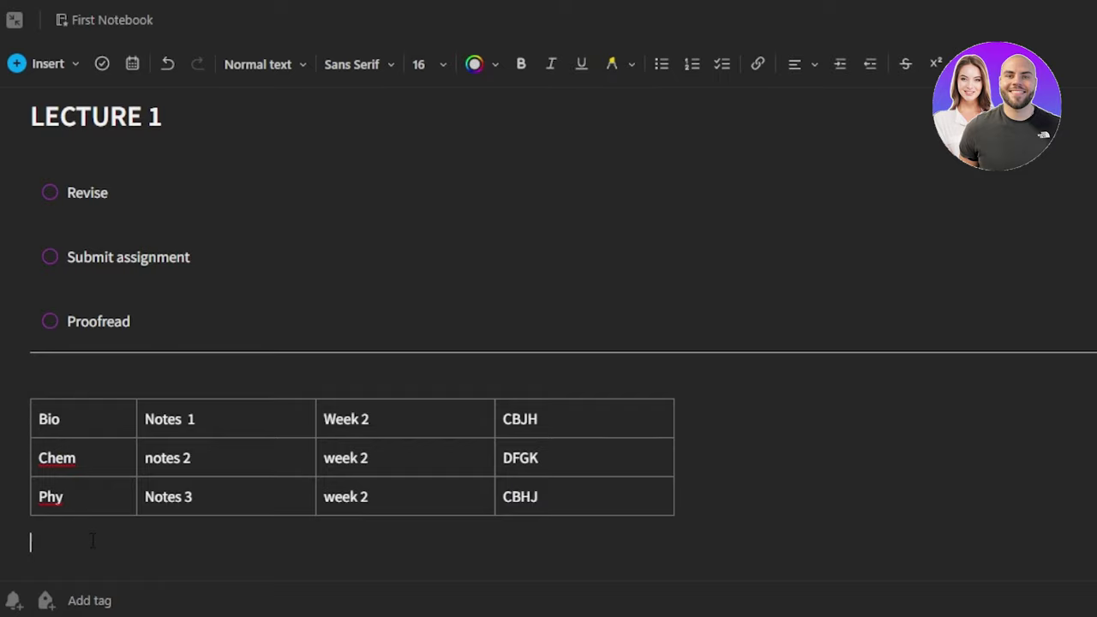
{"action": "left_click", "coordinate": [73, 67]}
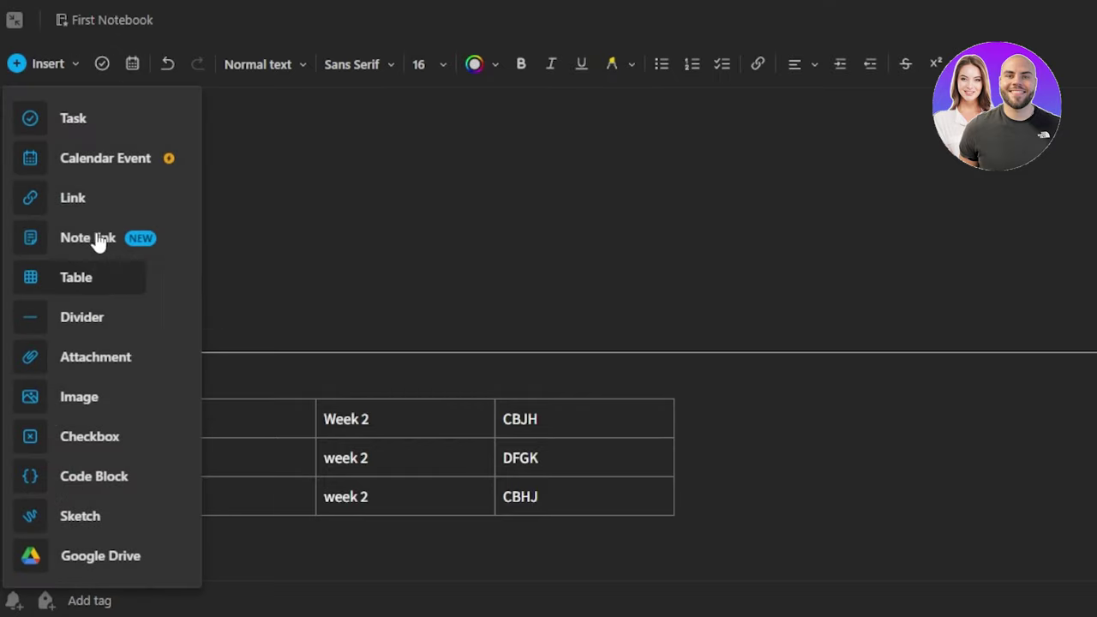
{"action": "left_click", "coordinate": [93, 330]}
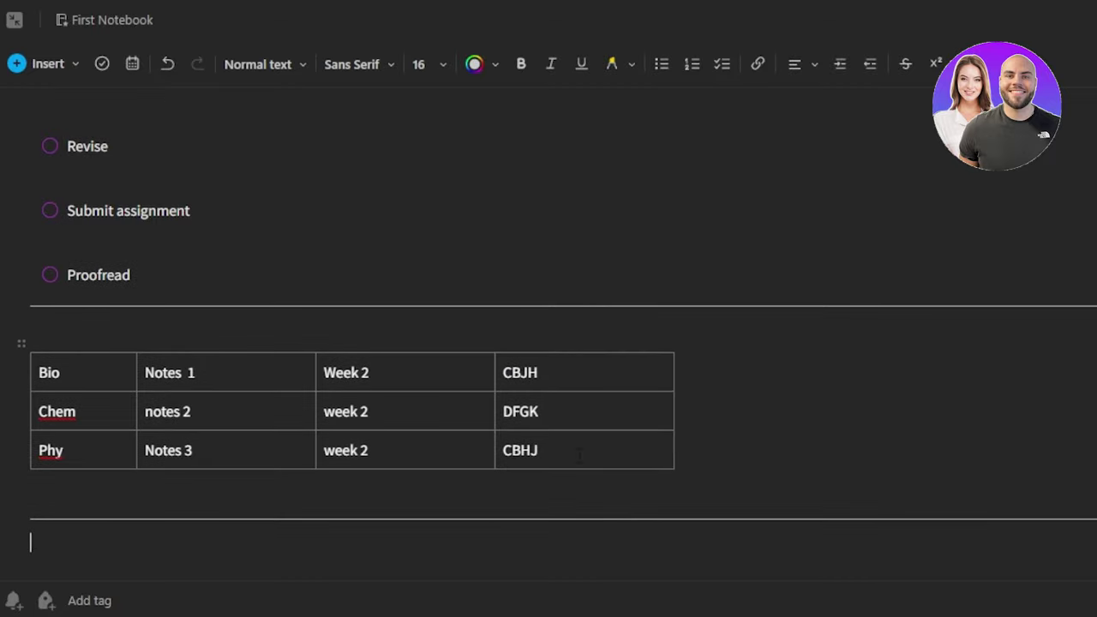
{"action": "key", "text": "ctrl+v"}
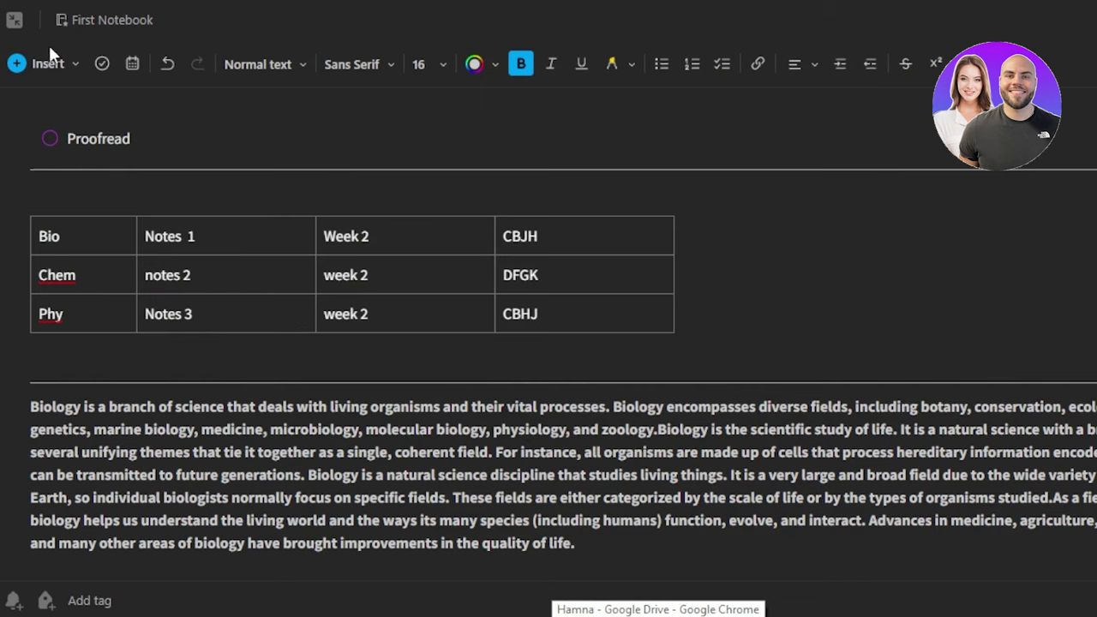
Insert the nebula image below the biology paragraph, look over its options and select the image.
{"action": "left_click", "coordinate": [62, 63]}
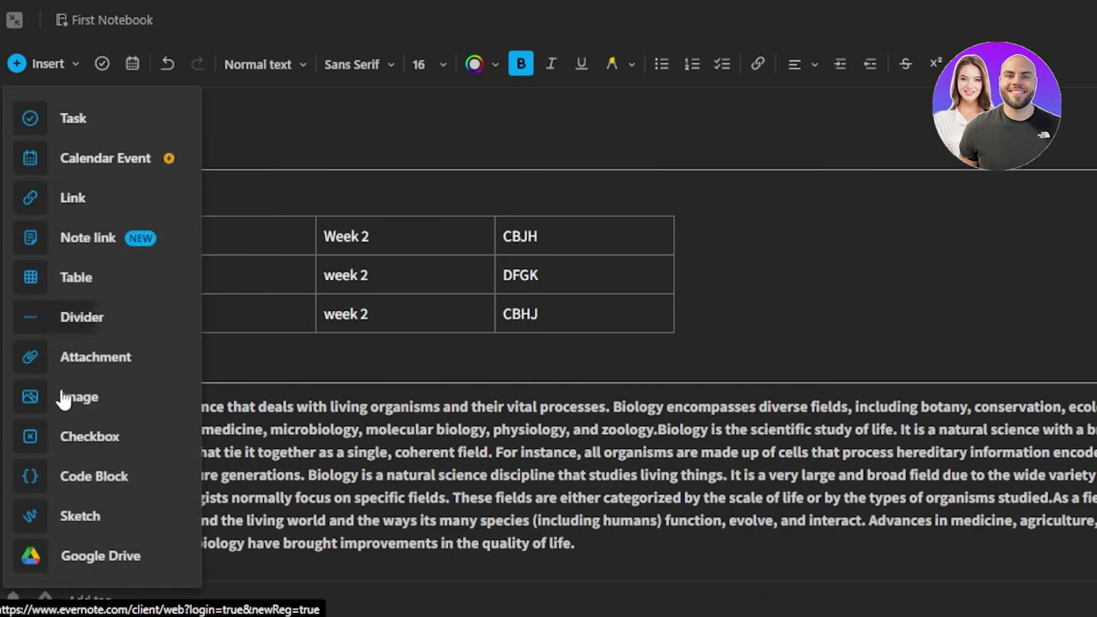
{"action": "left_click", "coordinate": [137, 403]}
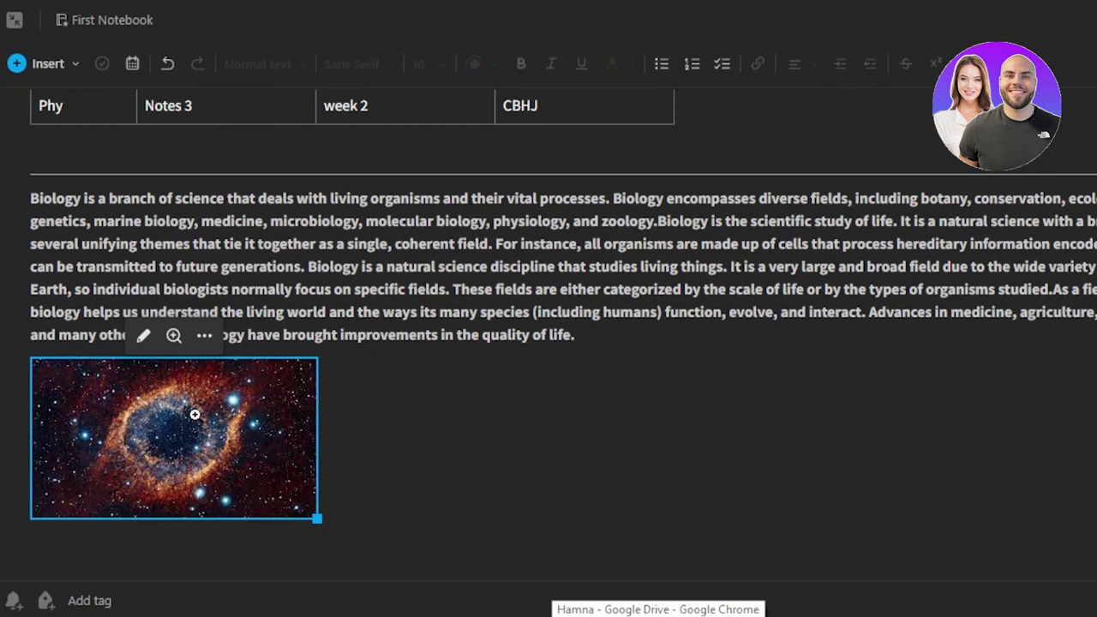
{"action": "left_click", "coordinate": [204, 335]}
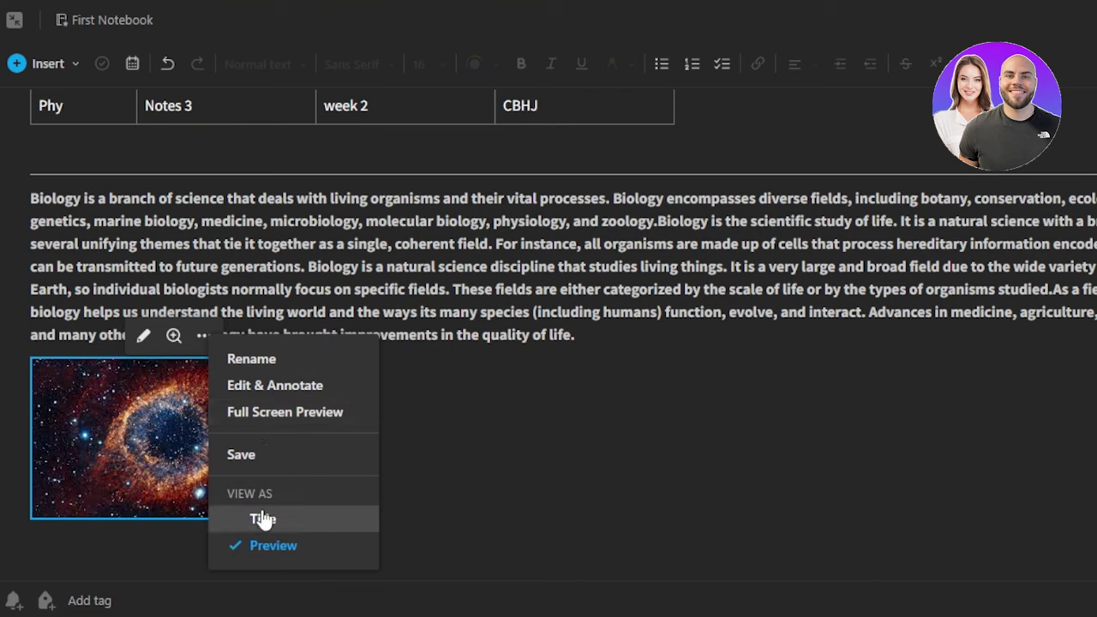
{"action": "left_click", "coordinate": [318, 520]}
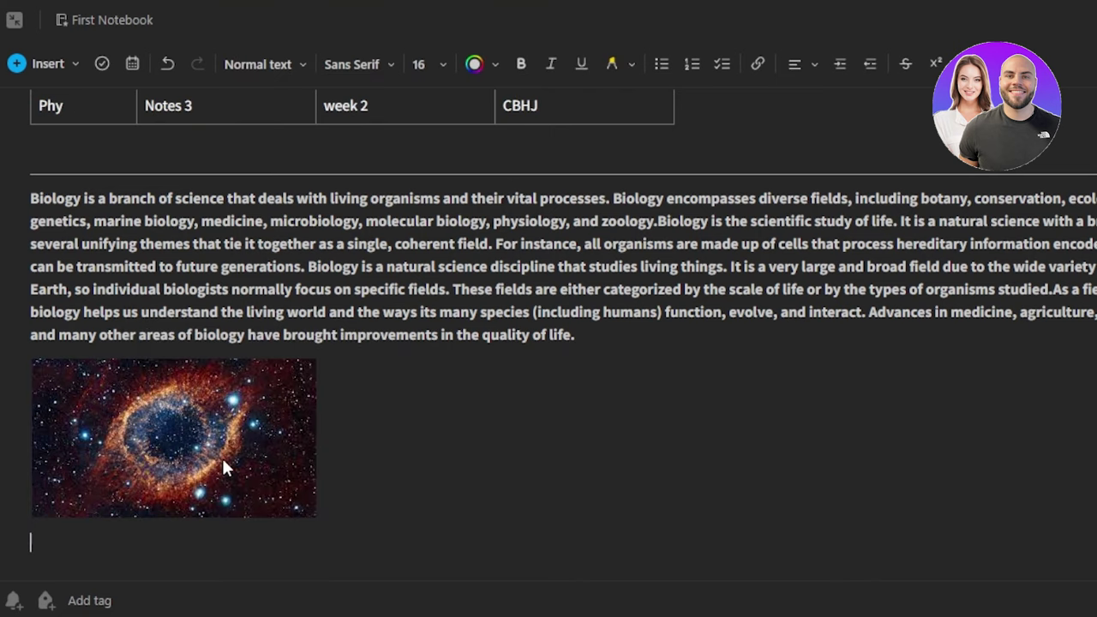
{"action": "left_click", "coordinate": [222, 461]}
{"action": "left_click_drag", "start_coordinate": [222, 462], "coordinate": [283, 475]}
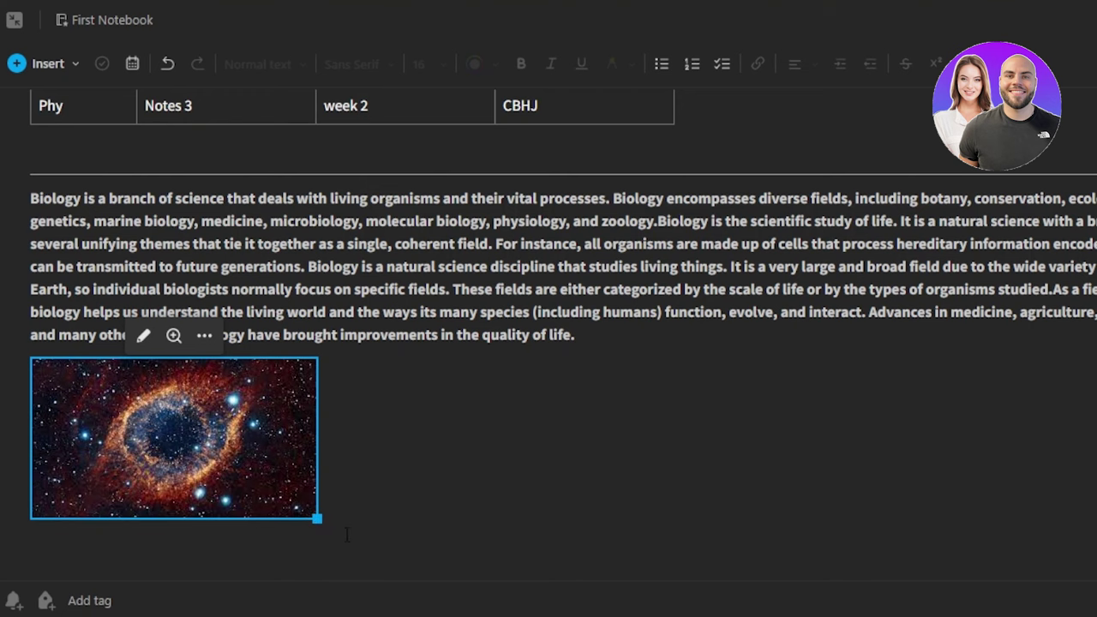
Highlight the phrase "living organisms and their vital processes." in the biology paragraph in yellow.
{"action": "key", "text": "ctrl+a"}
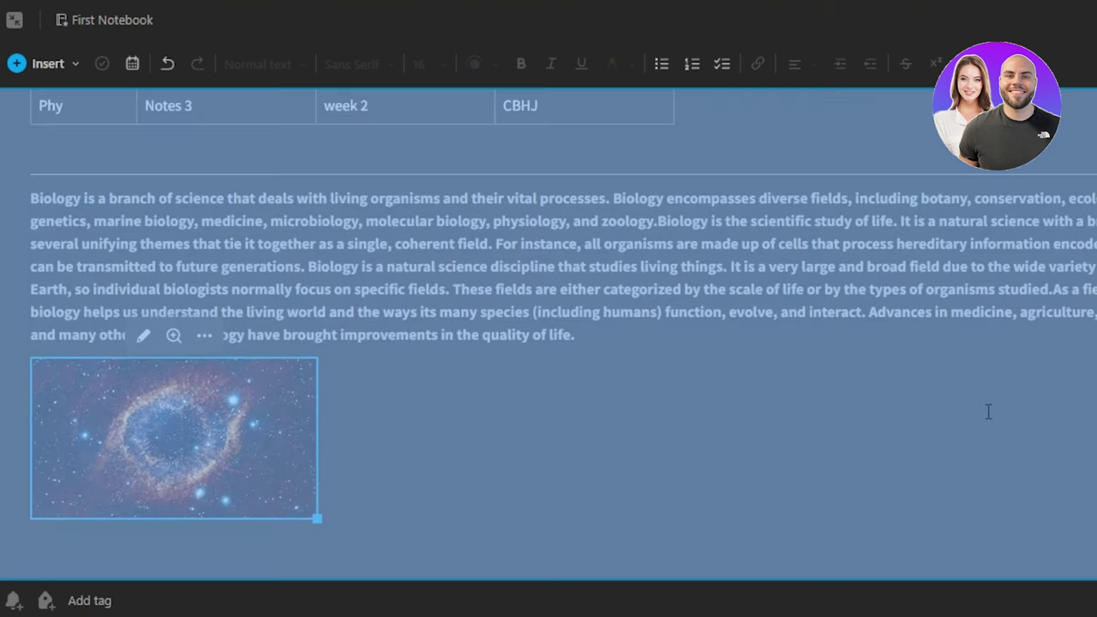
{"action": "left_click", "coordinate": [590, 457]}
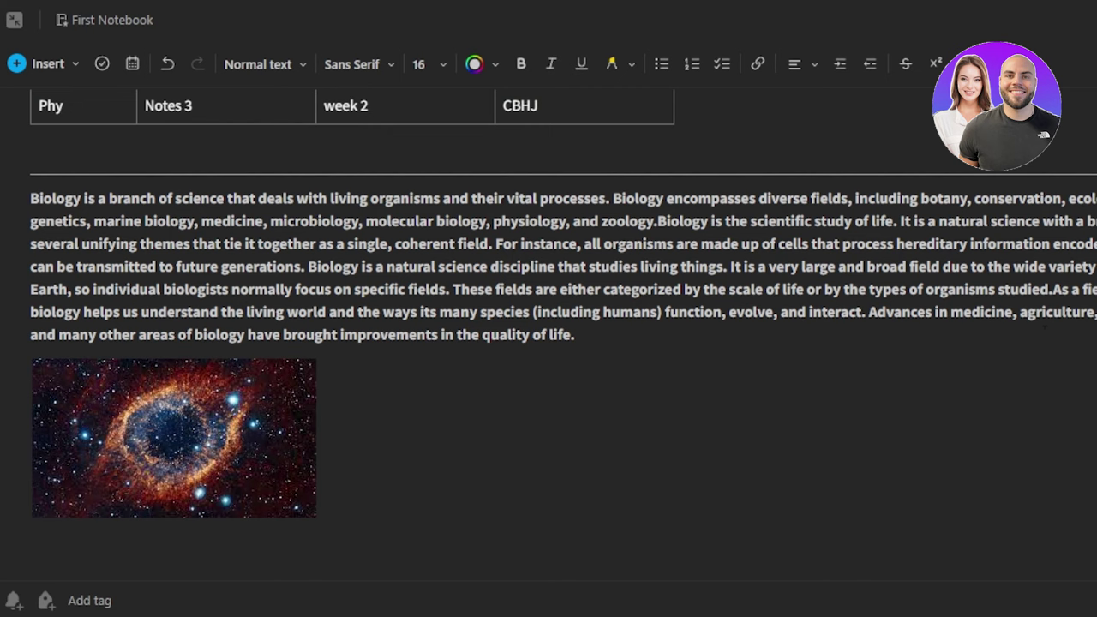
{"action": "scroll", "coordinate": [563, 334], "scroll_direction": "up", "scroll_amount": 2}
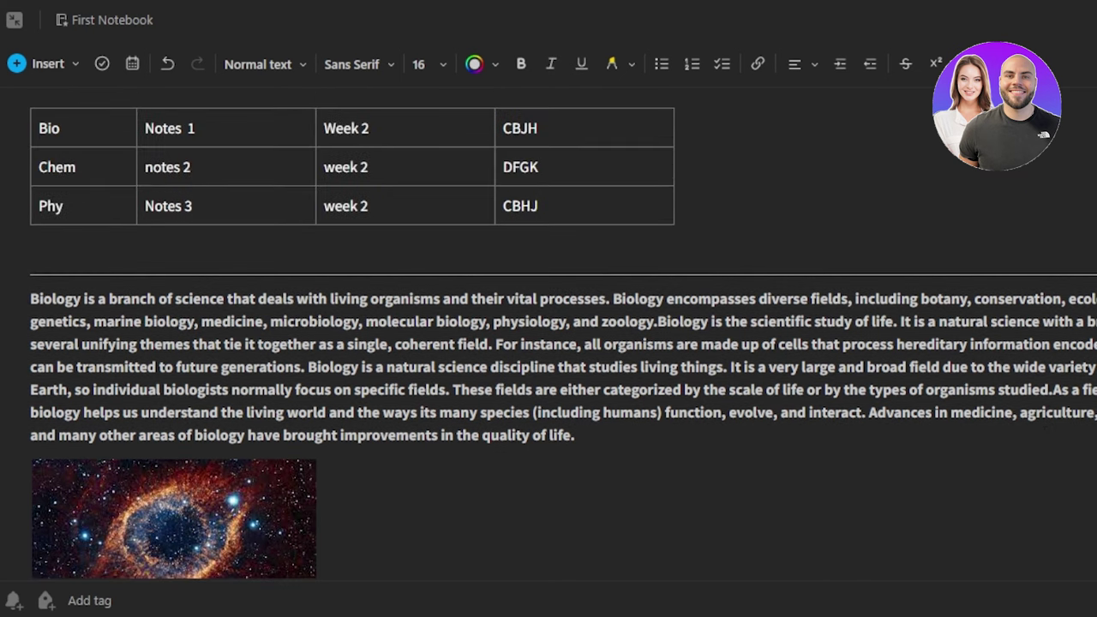
{"action": "left_click", "coordinate": [614, 69]}
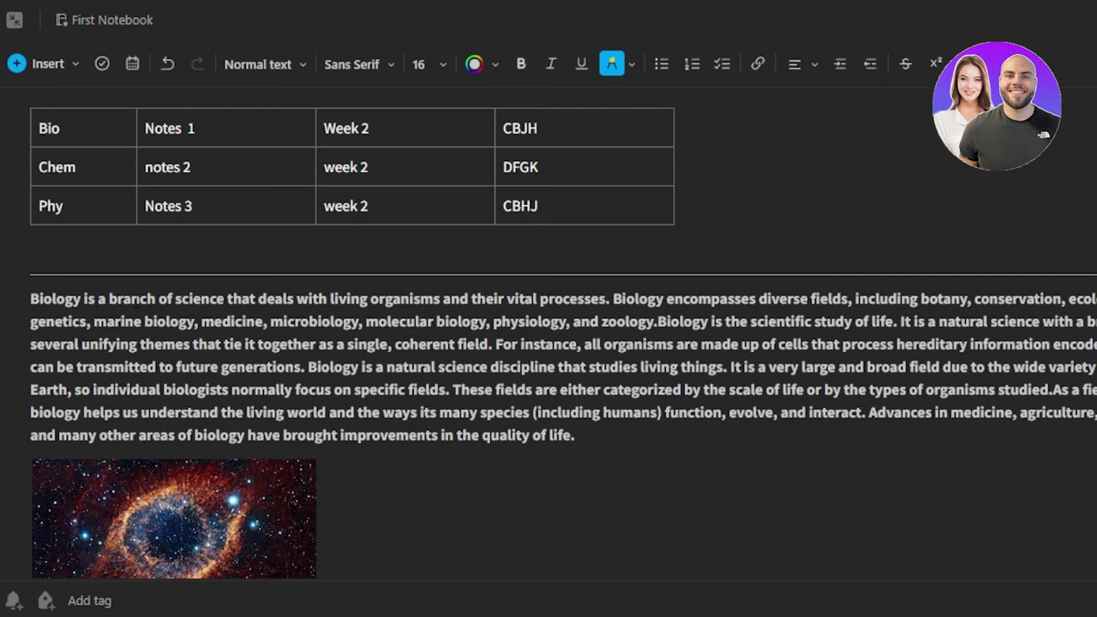
{"action": "left_click_drag", "start_coordinate": [330, 298], "coordinate": [609, 299]}
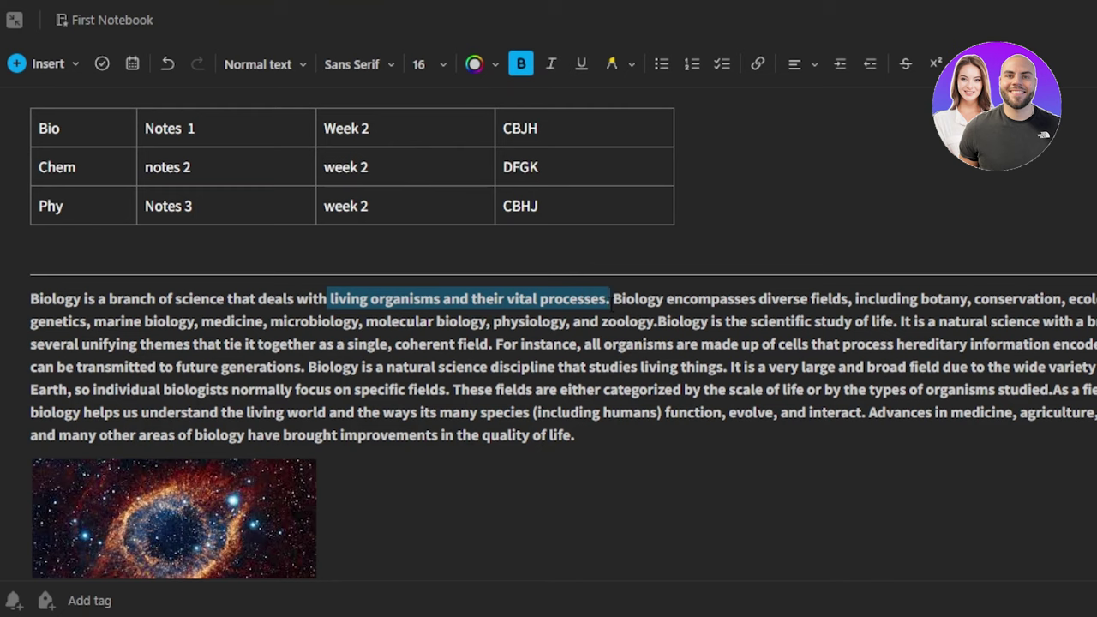
{"action": "key", "text": "ctrl+shift+h"}
{"action": "left_click", "coordinate": [684, 249]}
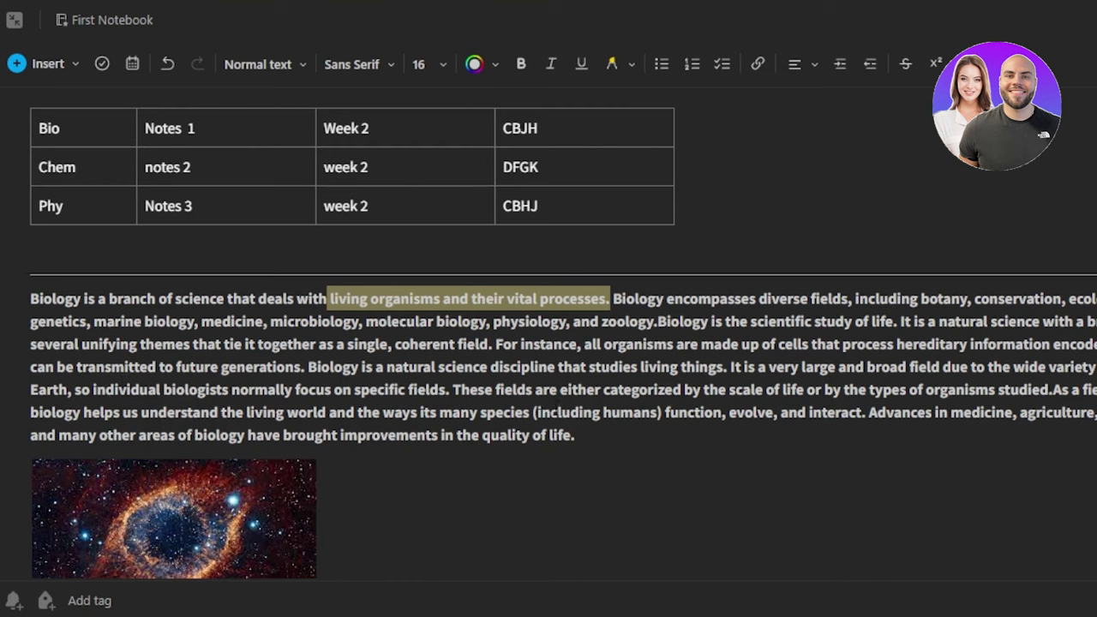
Highlight "the ways its many species (including humans) function, evolve, and interact" in the biology paragraph in pink.
{"action": "left_click_drag", "start_coordinate": [358, 412], "coordinate": [863, 412]}
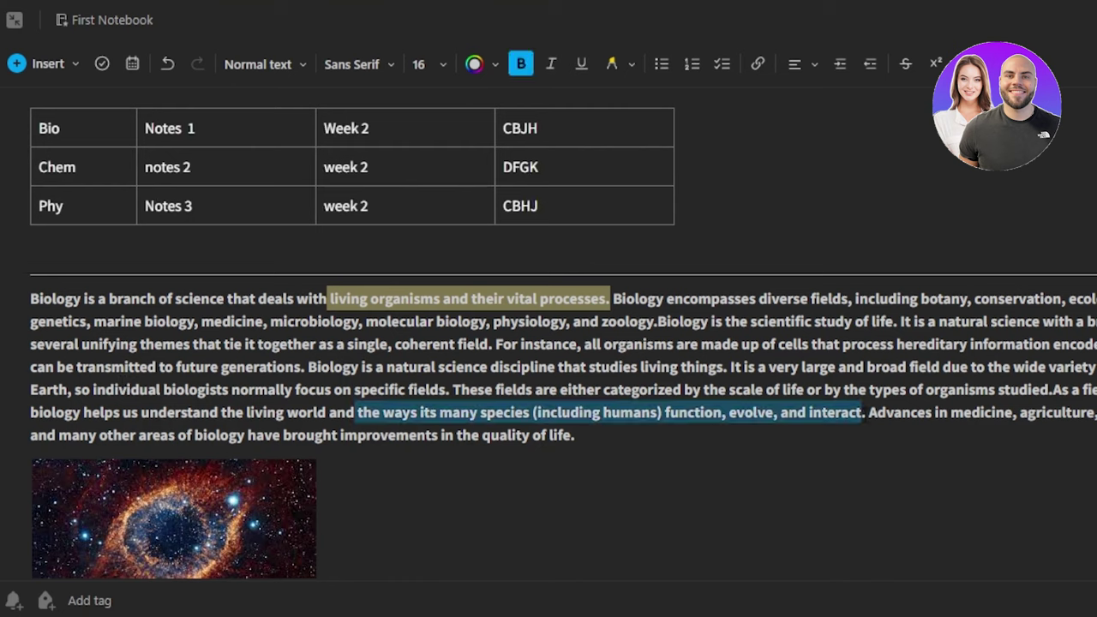
{"action": "left_click", "coordinate": [614, 67]}
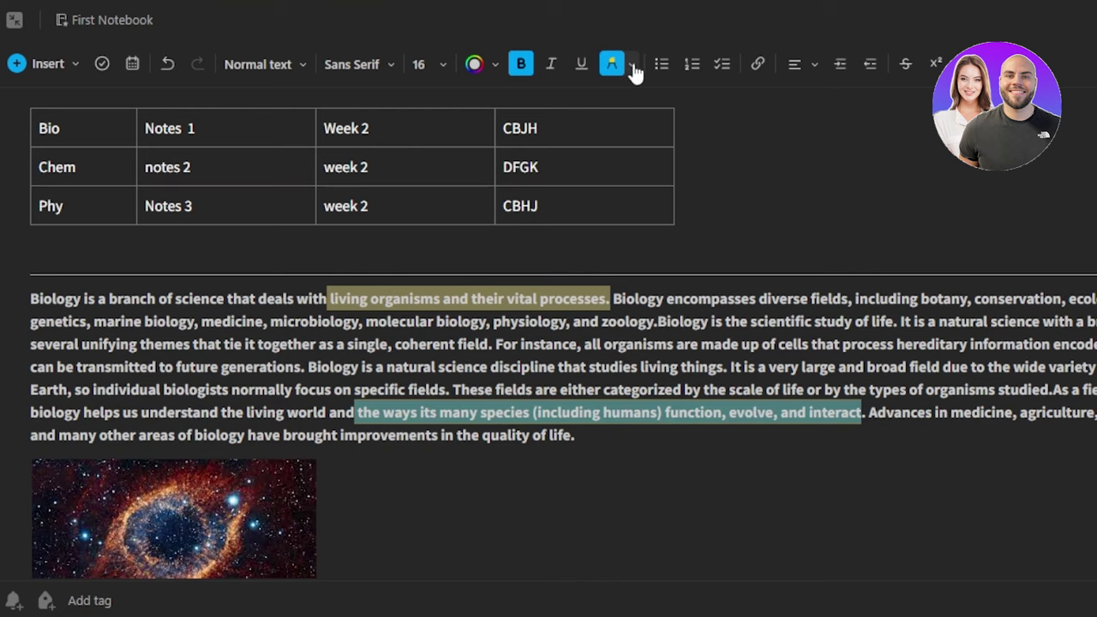
{"action": "left_click", "coordinate": [632, 67]}
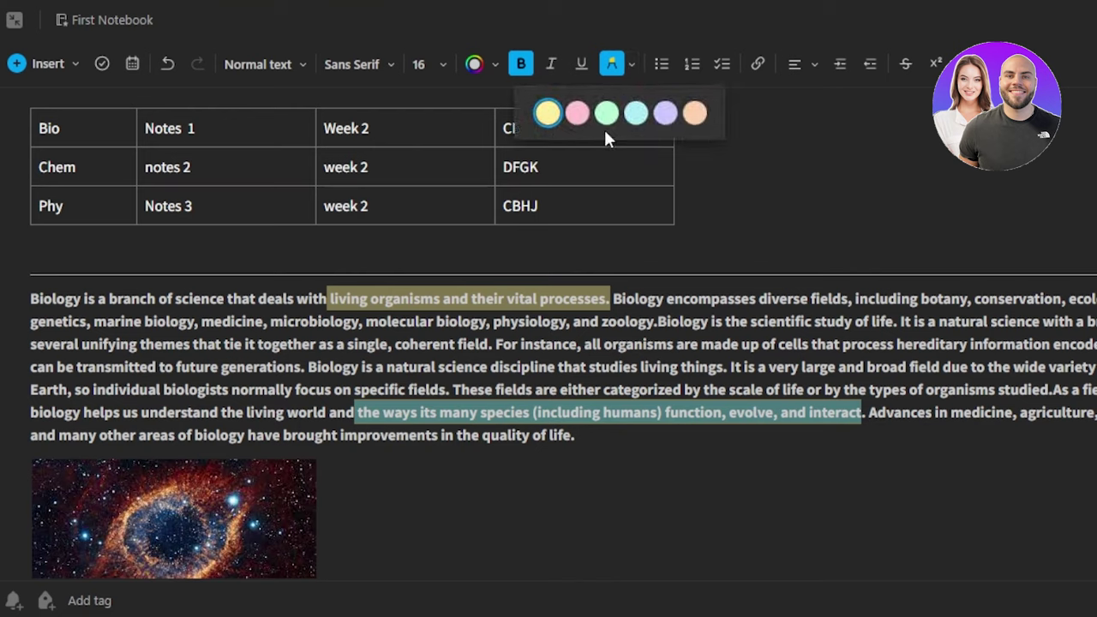
{"action": "left_click", "coordinate": [575, 124]}
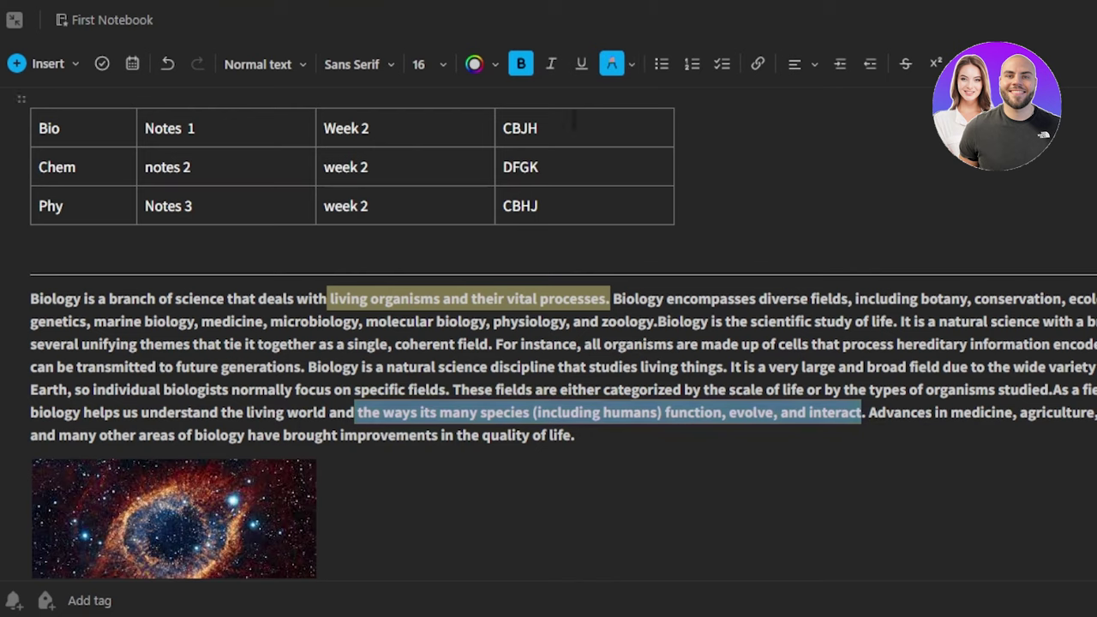
{"action": "left_click", "coordinate": [752, 221]}
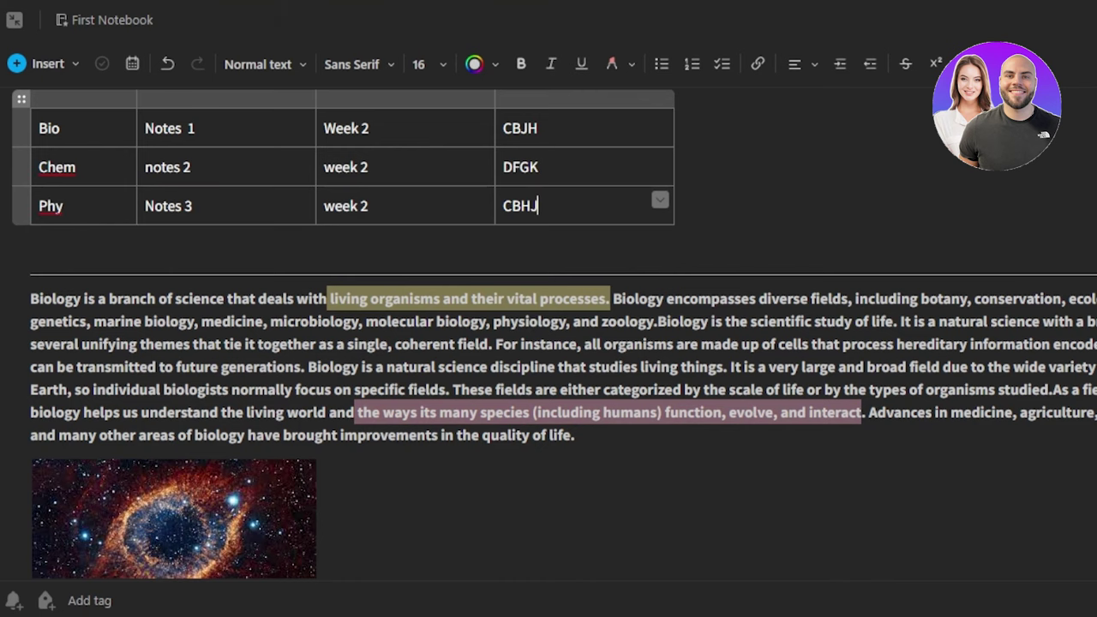
Look at the calendar connection offer and the list of insertable items, closing both without adding anything.
{"action": "scroll", "coordinate": [549, 343], "scroll_direction": "up", "scroll_amount": 3}
{"action": "scroll", "coordinate": [548, 343], "scroll_direction": "down", "scroll_amount": 4}
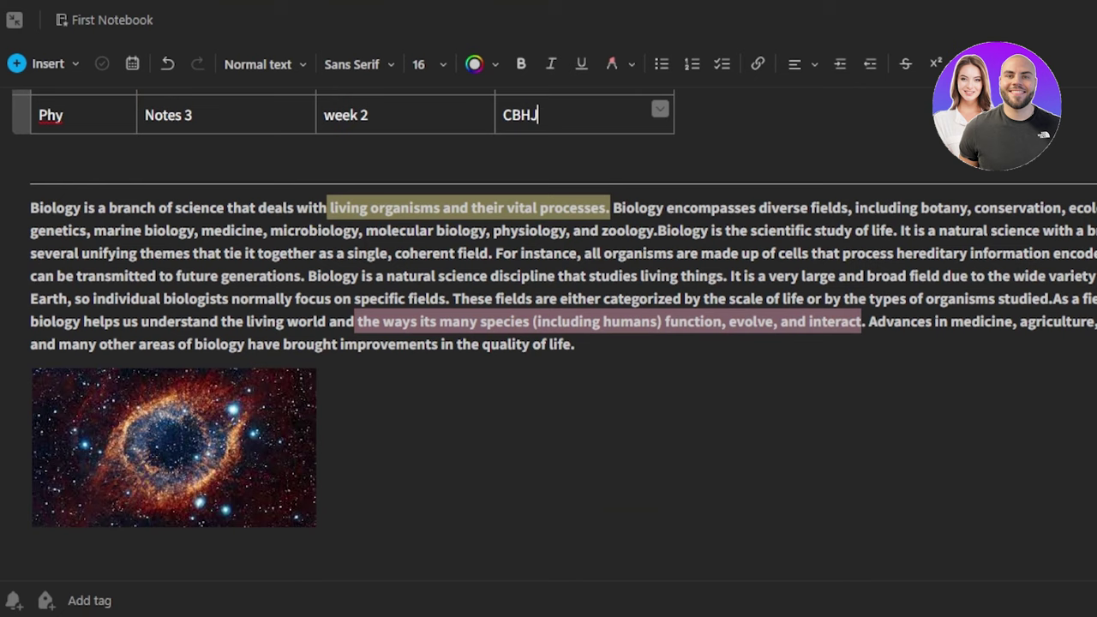
{"action": "left_click", "coordinate": [130, 66]}
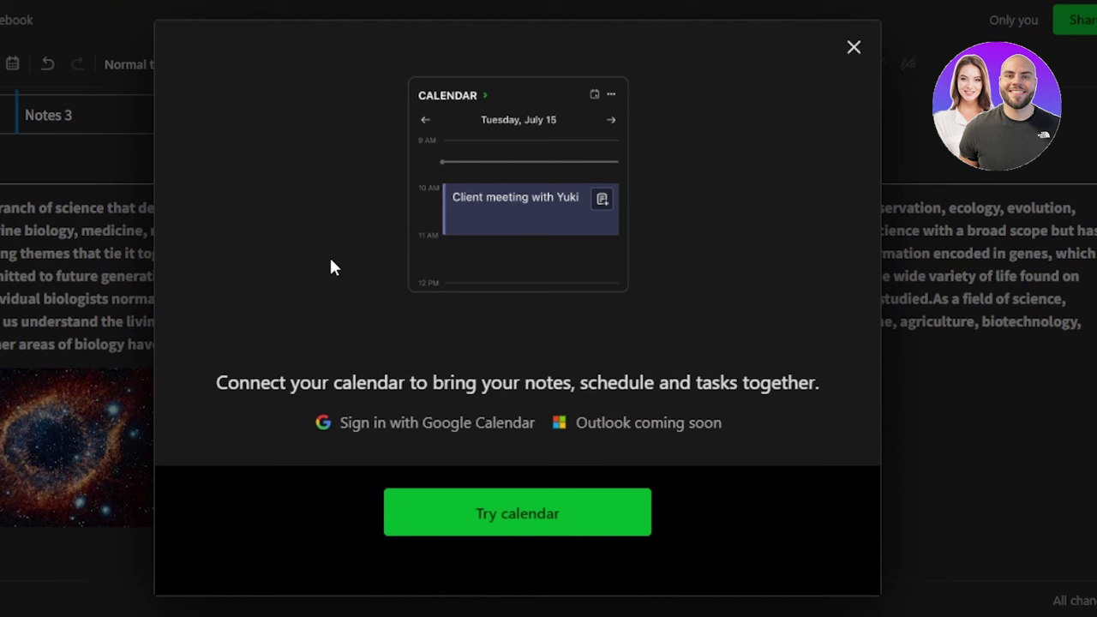
{"action": "left_click", "coordinate": [853, 47]}
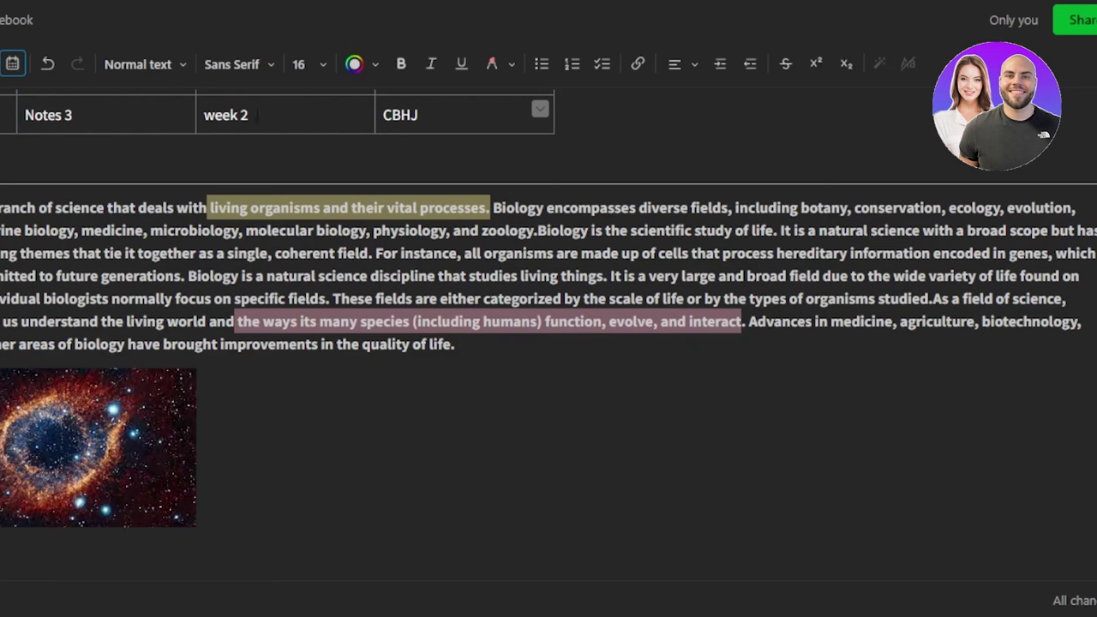
{"action": "left_click", "coordinate": [70, 66]}
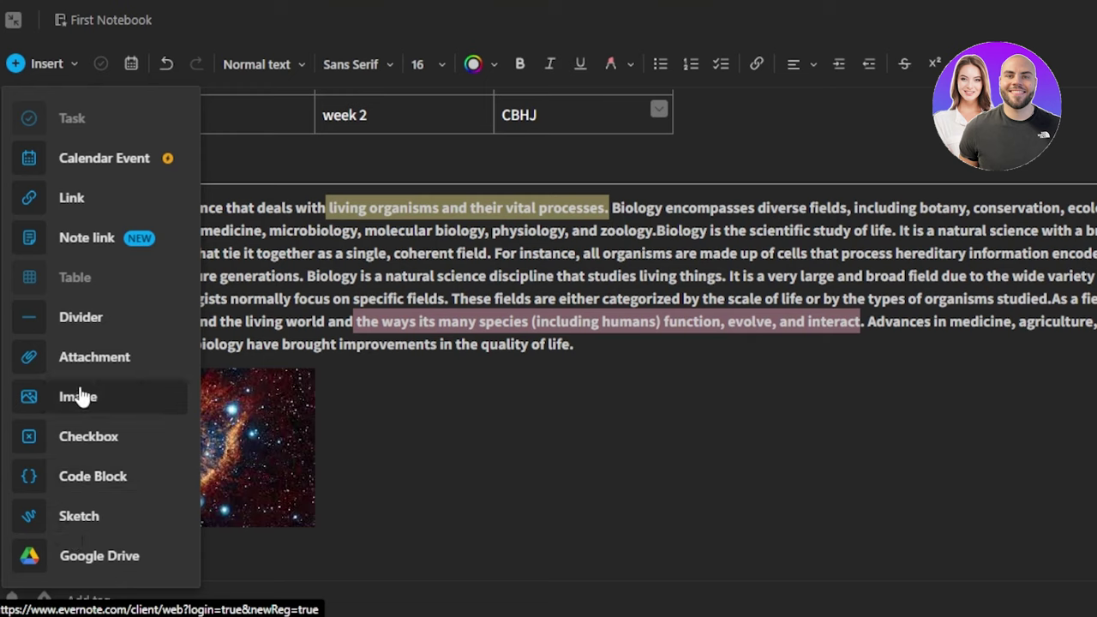
{"action": "left_click", "coordinate": [376, 486]}
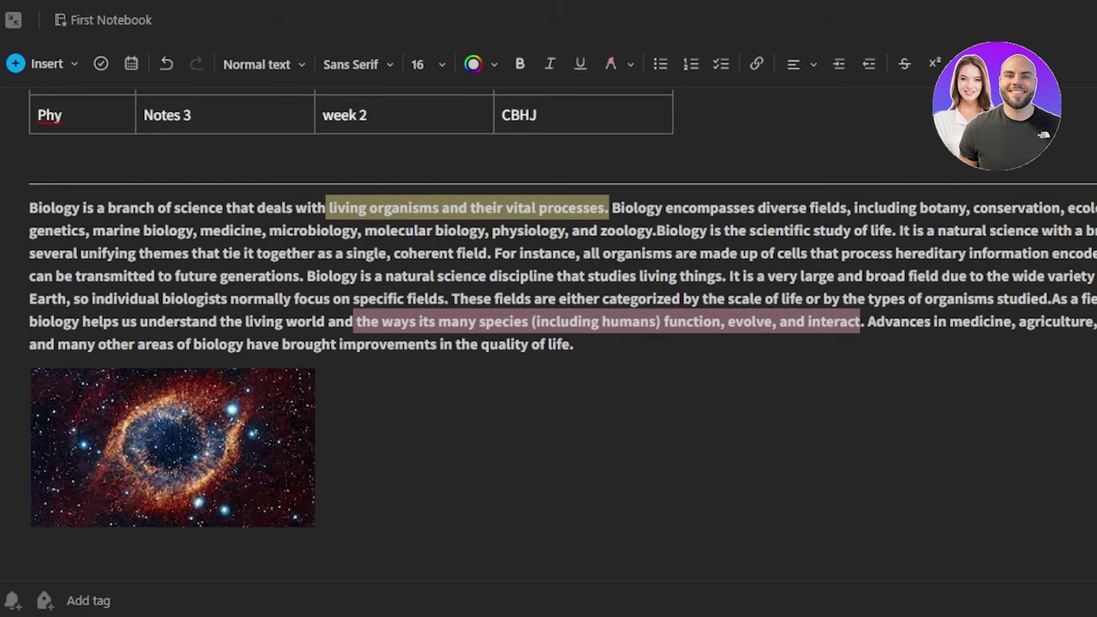
View the sharing options for the LECTURE 1 note and close them without sharing.
{"action": "scroll", "coordinate": [130, 257], "scroll_direction": "up", "scroll_amount": 5}
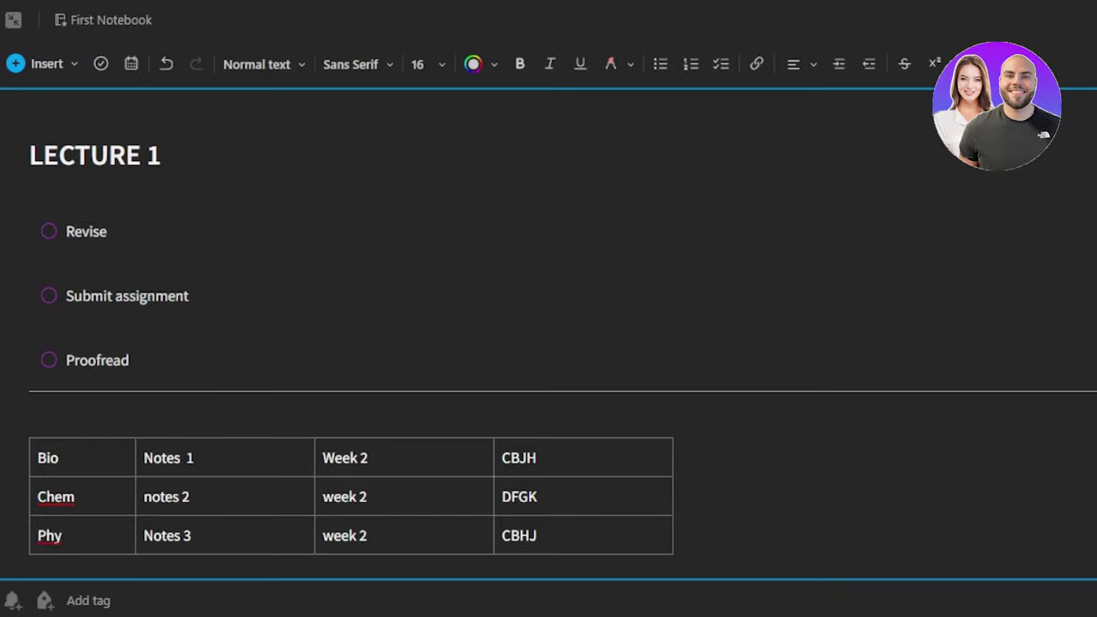
{"action": "left_click", "coordinate": [1030, 19]}
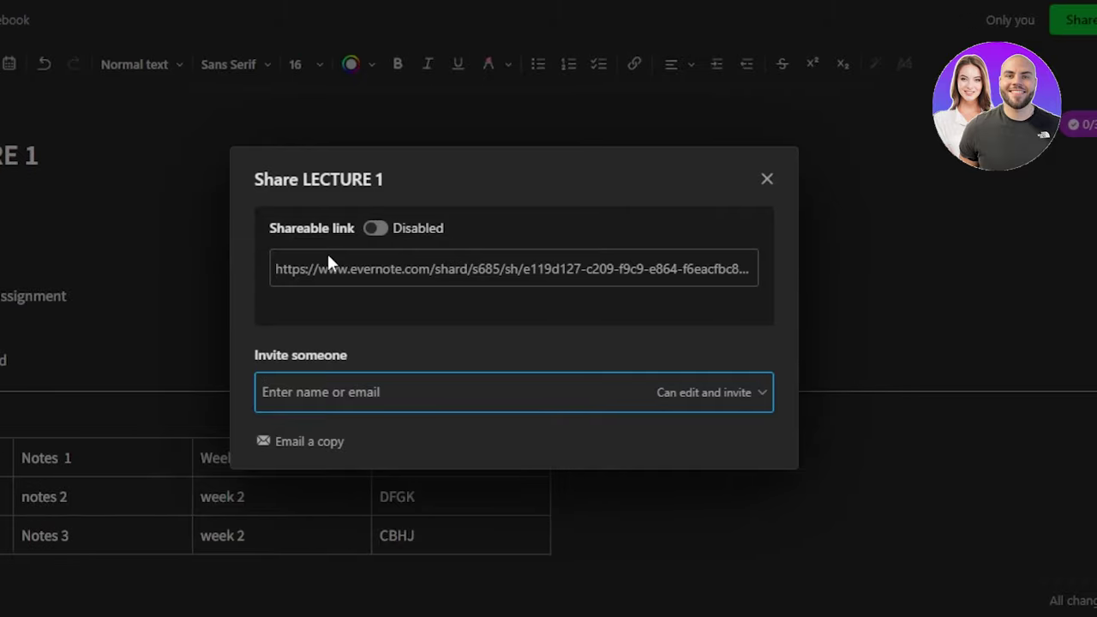
{"action": "left_click", "coordinate": [767, 181]}
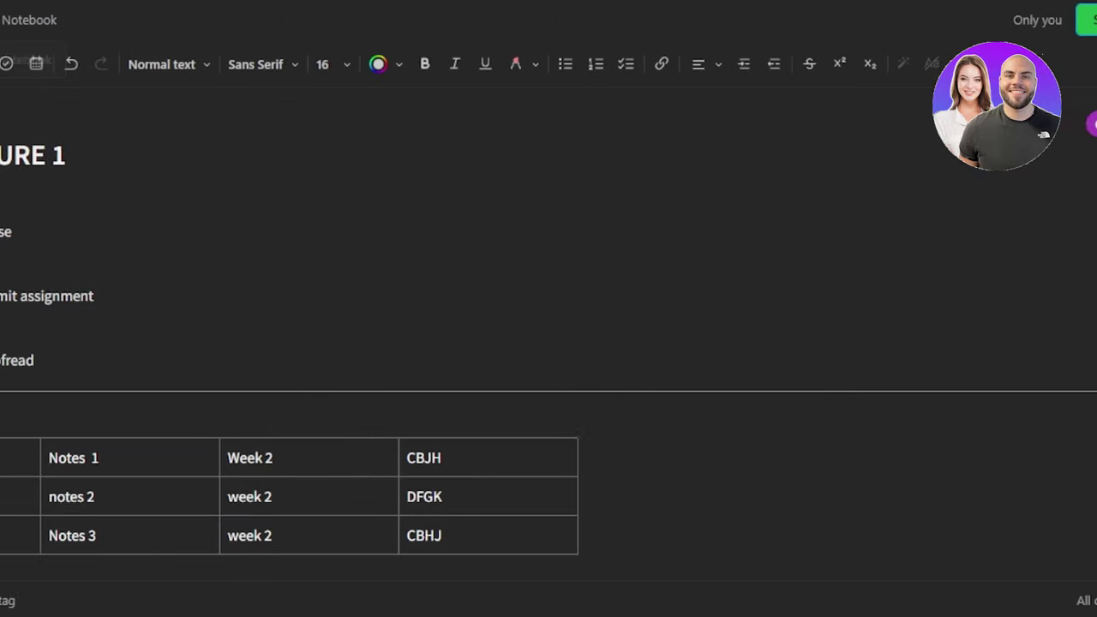
Collapse the expanded note and start a new task, checking which notes it can be moved to but keeping Things to do.
{"action": "left_click", "coordinate": [10, 20]}
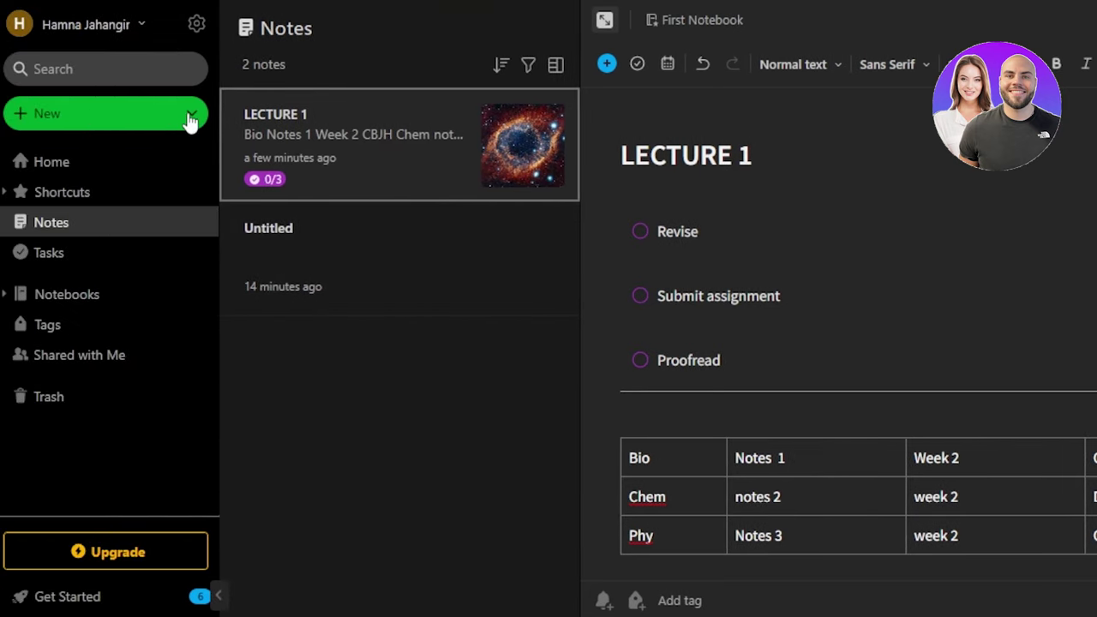
{"action": "left_click", "coordinate": [133, 120]}
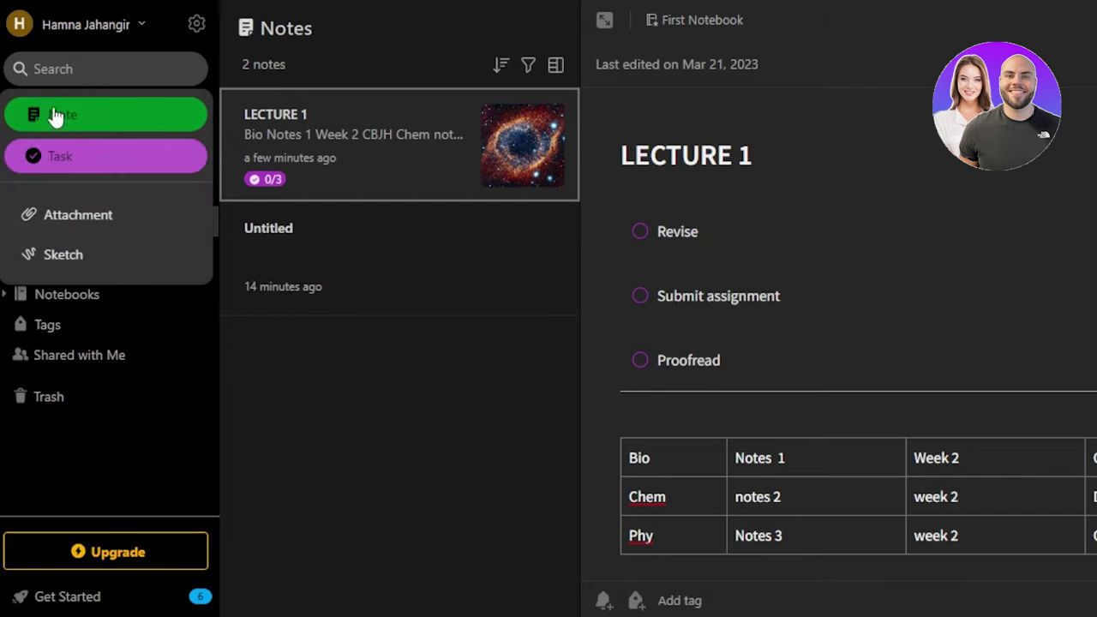
{"action": "left_click", "coordinate": [113, 165]}
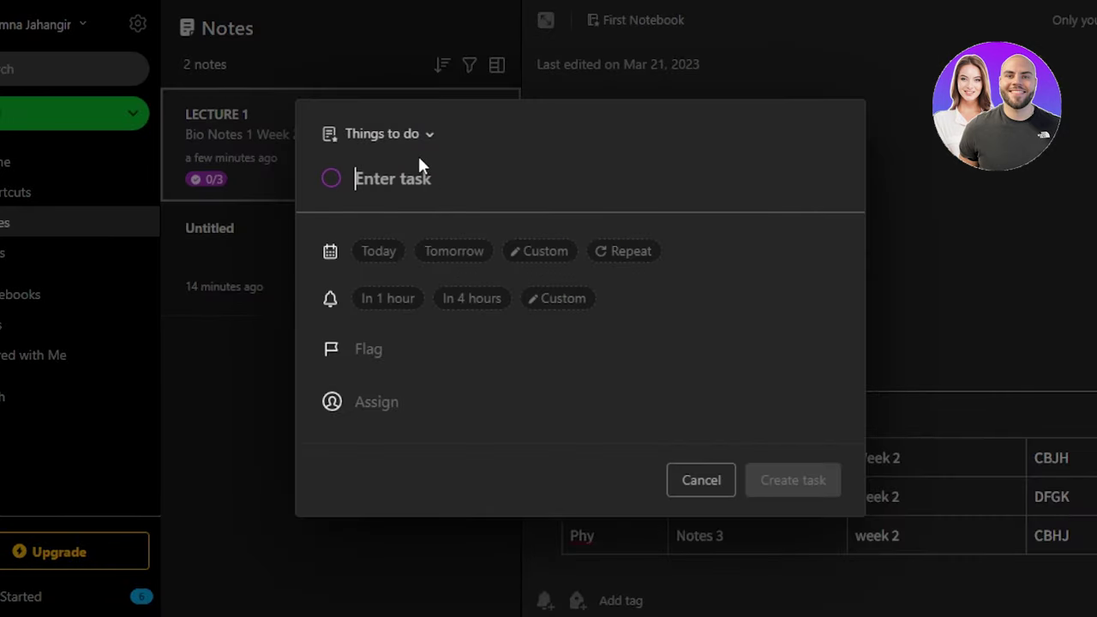
{"action": "left_click", "coordinate": [418, 137]}
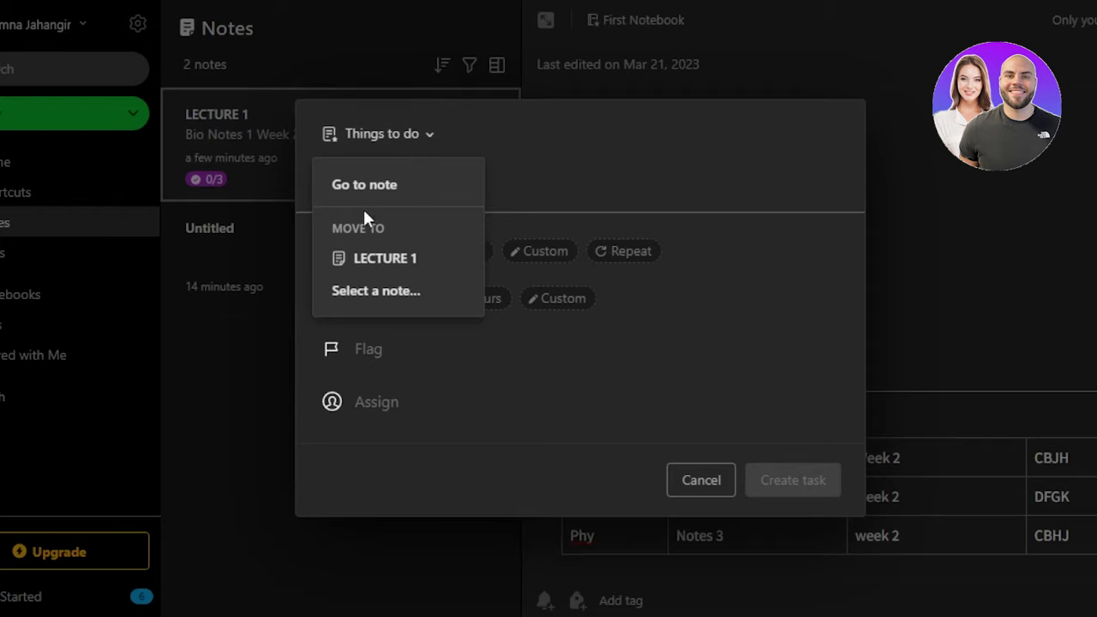
{"action": "left_click", "coordinate": [459, 380]}
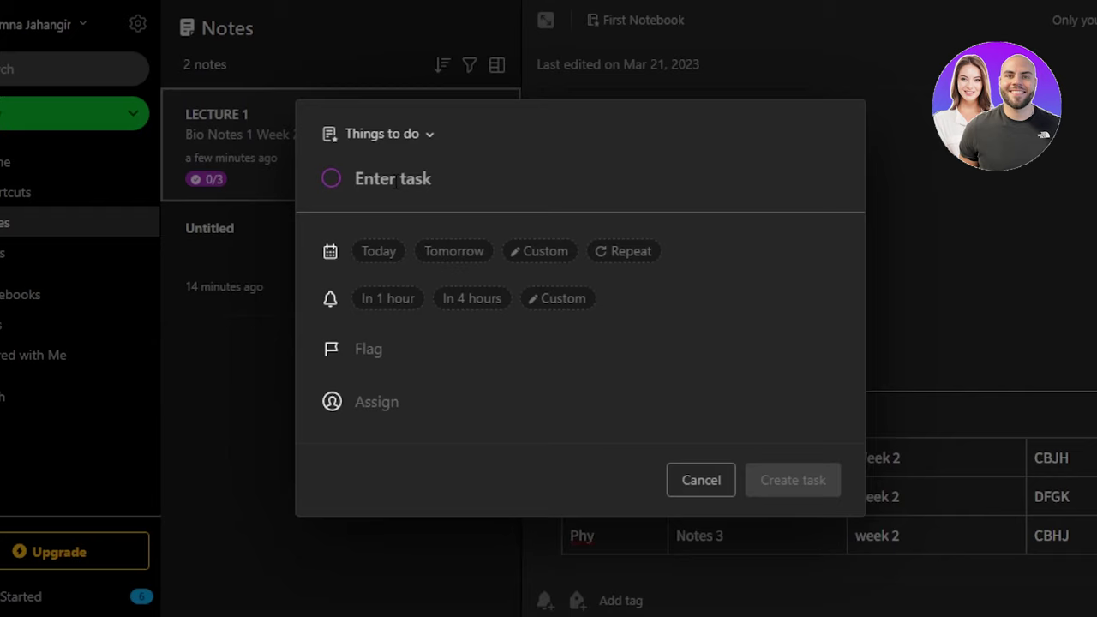
Name the new task "Meeting to attend", make it due today and create it.
{"action": "type", "text": "M"}
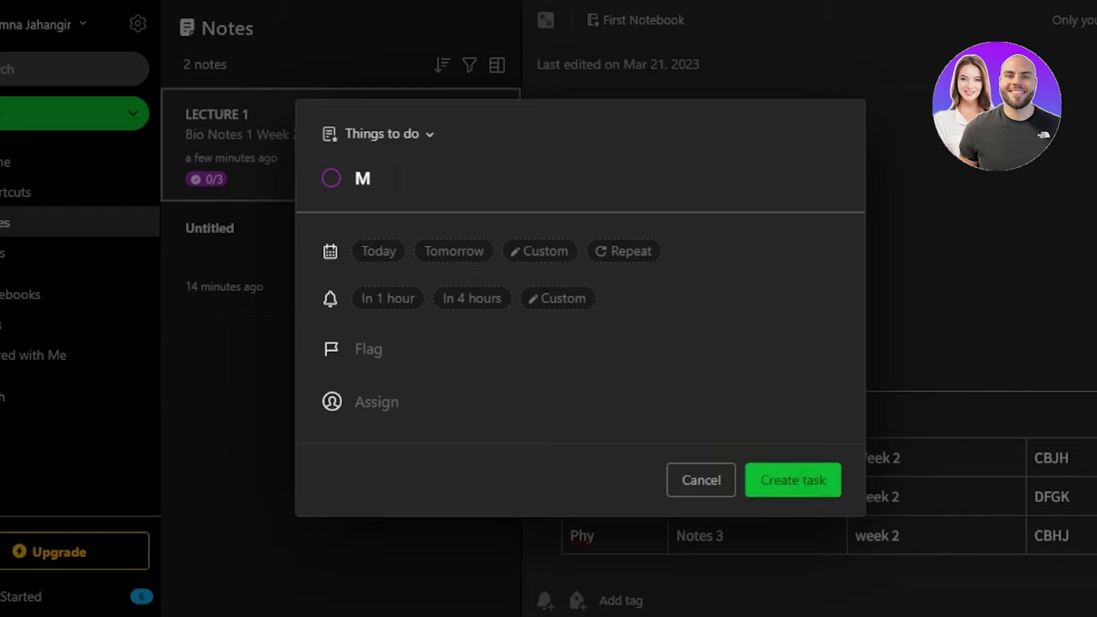
{"action": "type", "text": "eeting to attend"}
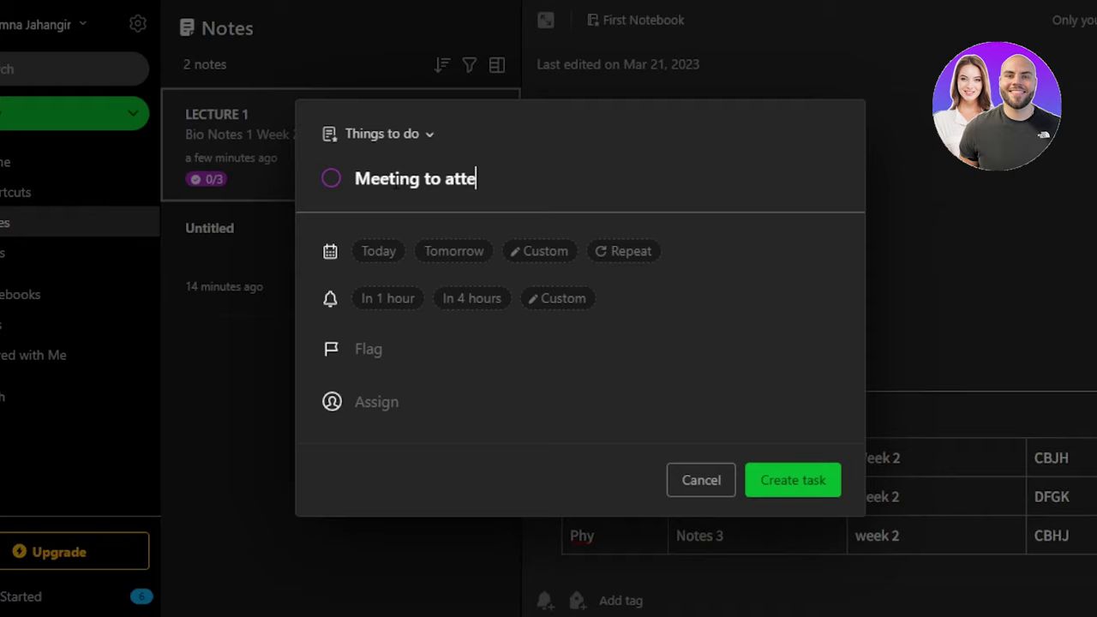
{"action": "left_click", "coordinate": [374, 253]}
{"action": "key", "text": "Escape"}
{"action": "left_click", "coordinate": [821, 488]}
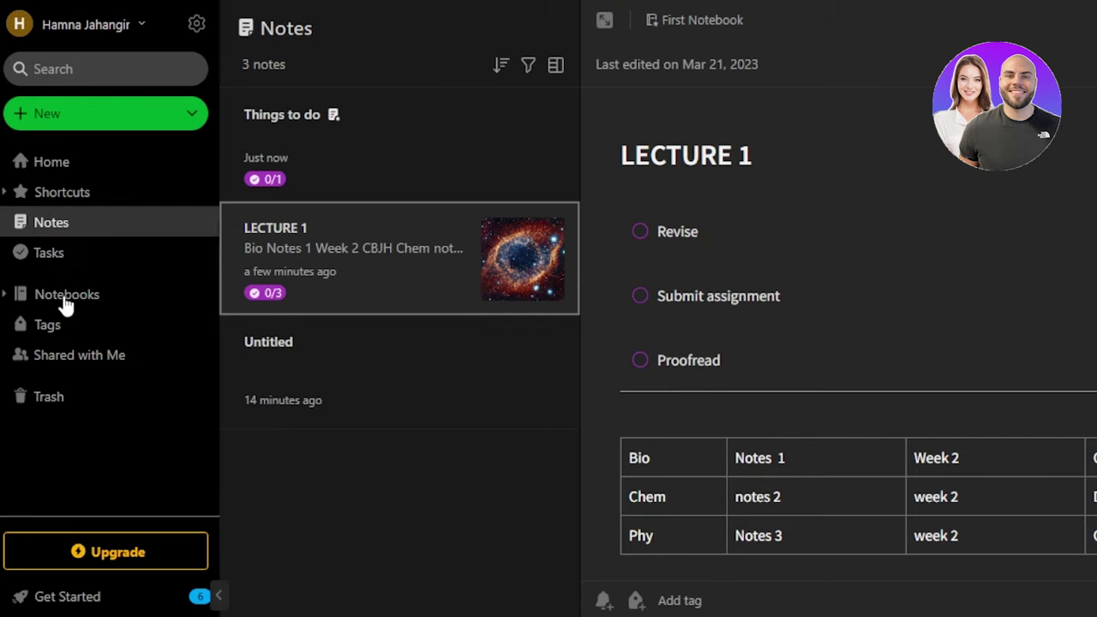
View the list of notebooks and the kinds of new items that can be created.
{"action": "left_click", "coordinate": [165, 305]}
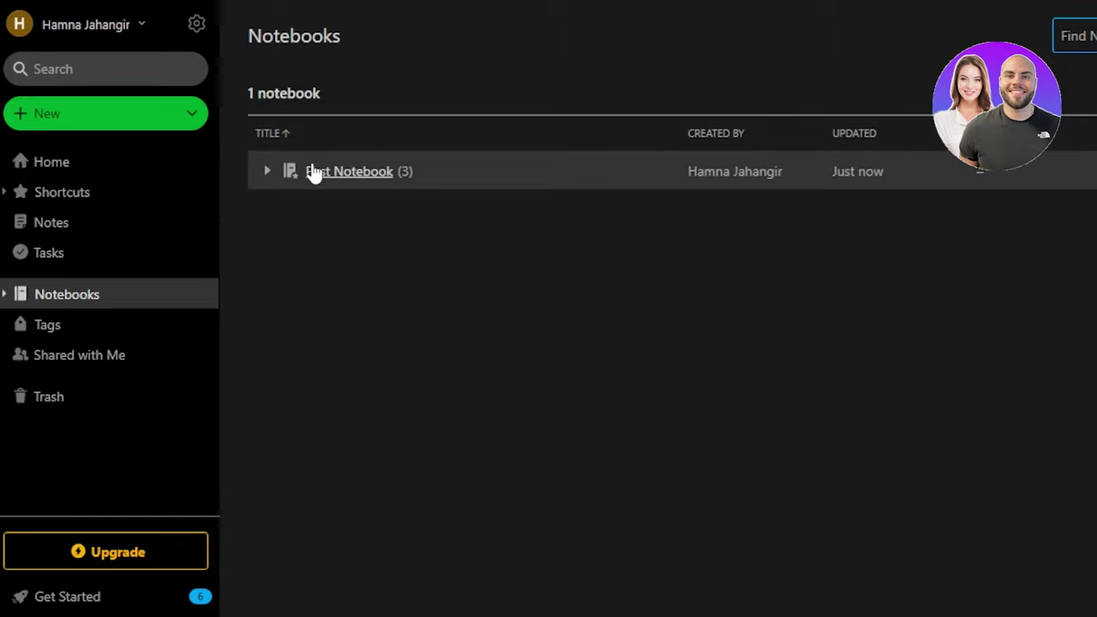
{"action": "left_click", "coordinate": [191, 121]}
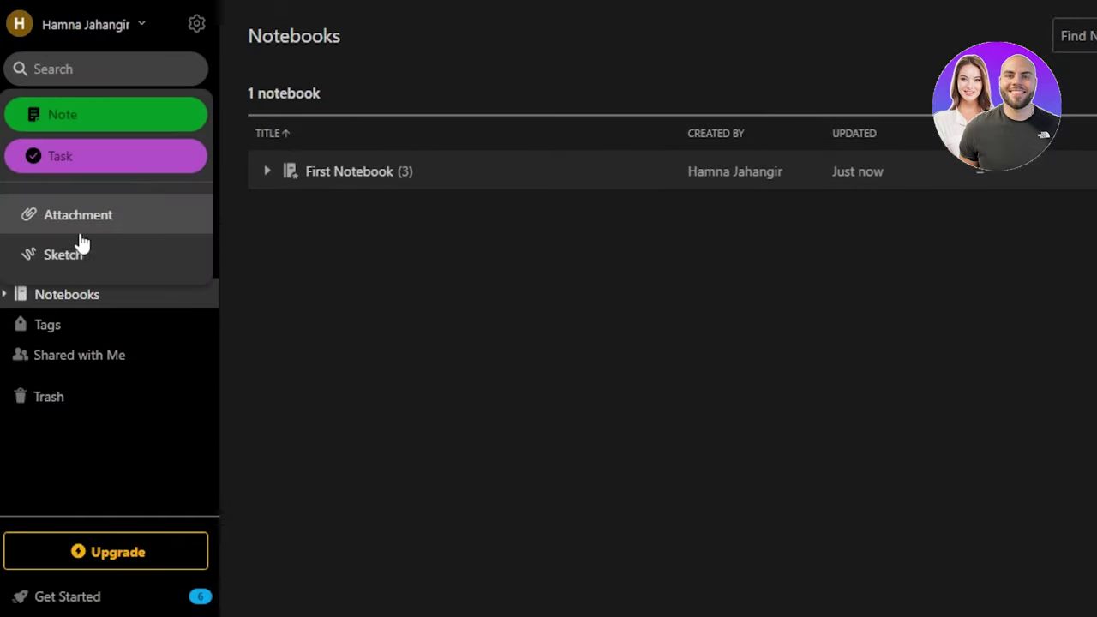
{"action": "left_click", "coordinate": [254, 296]}
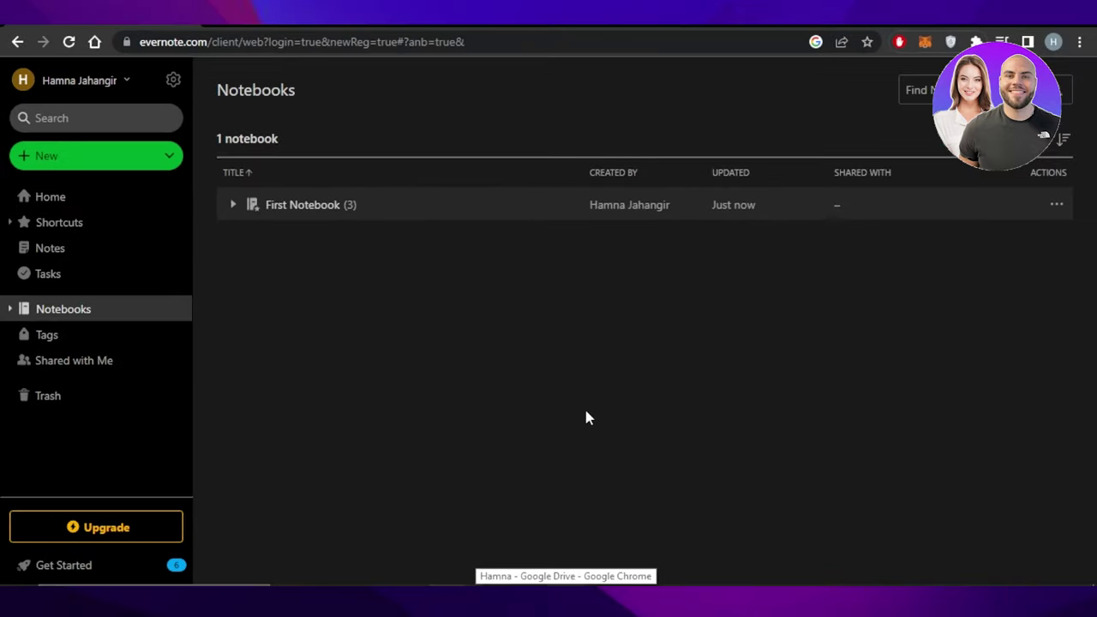